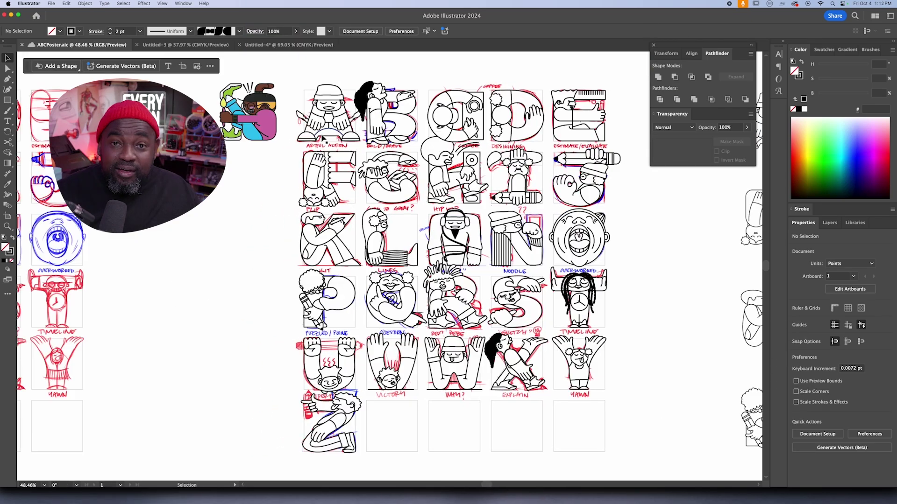
Look over the coloured sample letter, the sketched alphabet poster and the separate black line-art letters
{"action": "left_click_drag", "start_coordinate": [223, 132], "coordinate": [274, 288]}
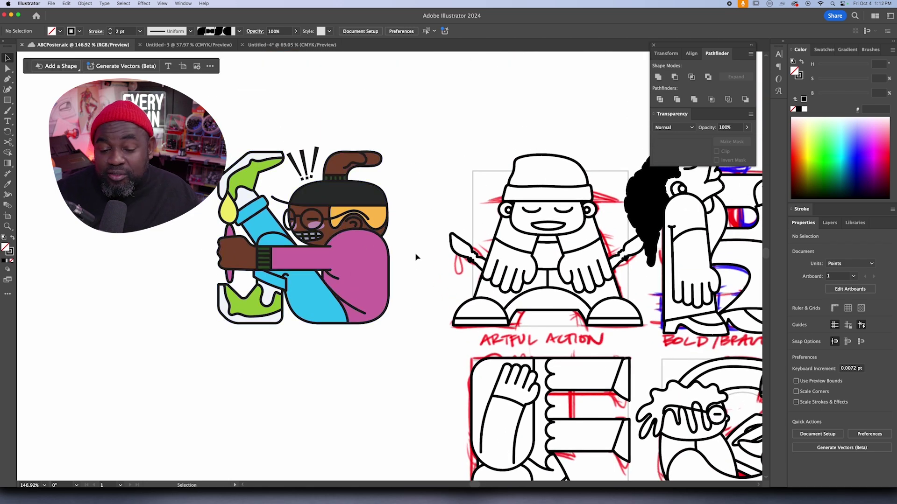
{"action": "scroll", "coordinate": [468, 308], "scroll_direction": "down", "scroll_amount": 4}
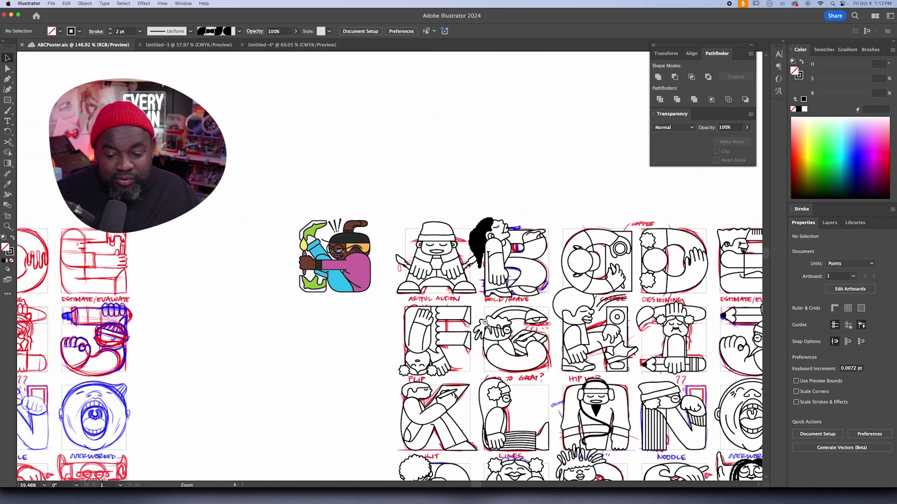
{"action": "left_click_drag", "start_coordinate": [580, 343], "coordinate": [399, 259]}
{"action": "scroll", "coordinate": [608, 311], "scroll_direction": "down", "scroll_amount": 3}
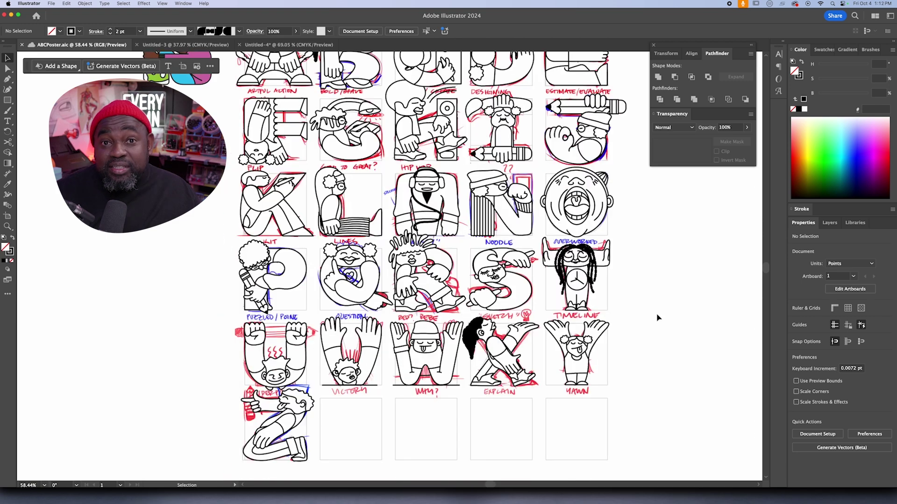
{"action": "scroll", "coordinate": [683, 330], "scroll_direction": "right", "scroll_amount": 15}
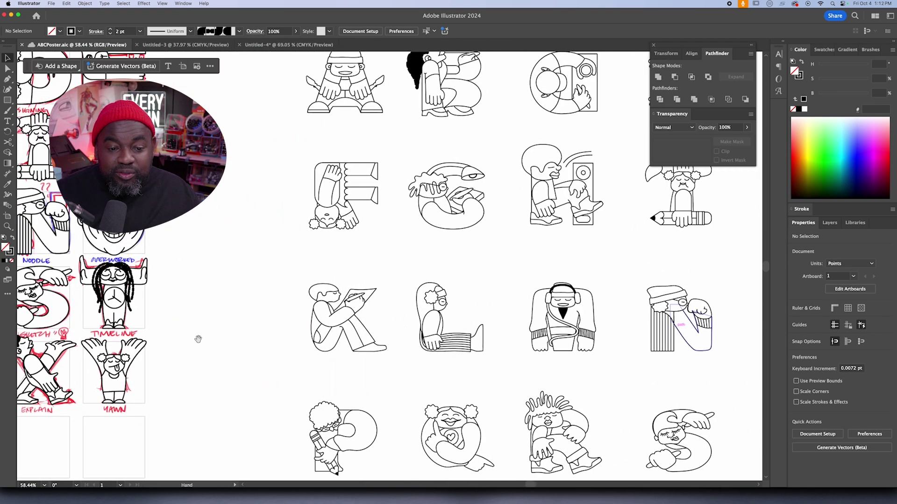
{"action": "left_click_drag", "start_coordinate": [636, 262], "coordinate": [544, 266]}
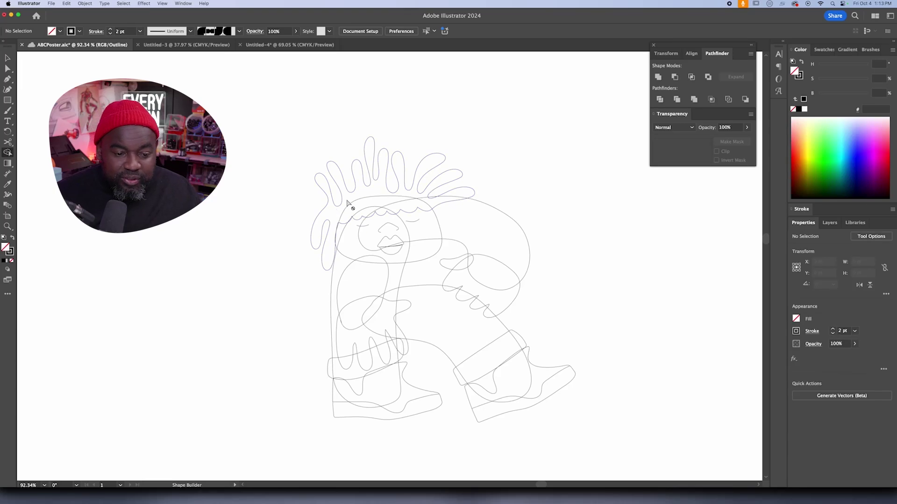
Select all paths of the R character and merge its hair regions with the Shape Builder, including the small sliver at the hair strands
{"action": "key", "text": "super+a"}
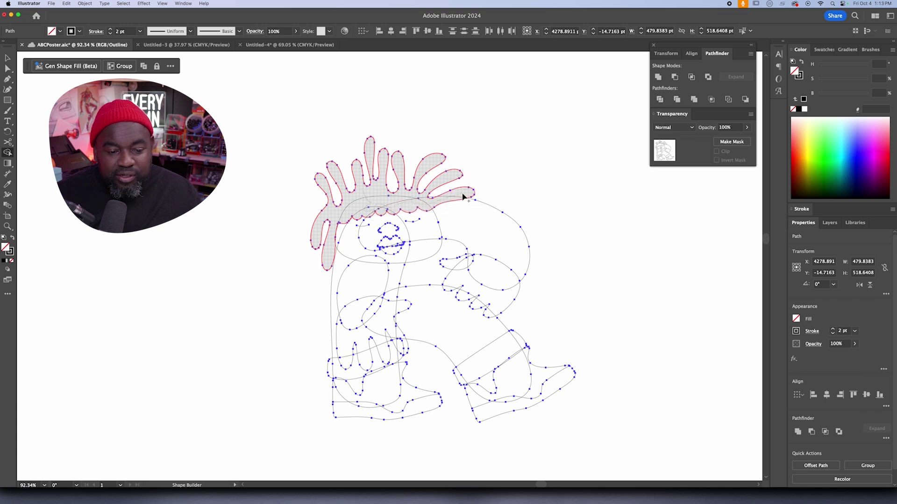
{"action": "left_click_drag", "start_coordinate": [463, 196], "coordinate": [431, 205]}
{"action": "scroll", "coordinate": [430, 199], "scroll_direction": "up", "scroll_amount": 5}
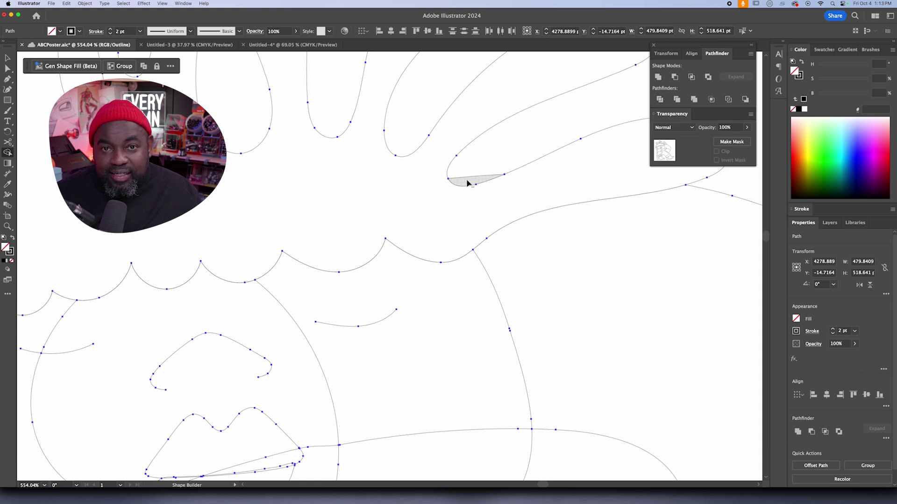
{"action": "left_click_drag", "start_coordinate": [467, 183], "coordinate": [451, 196]}
{"action": "scroll", "coordinate": [448, 221], "scroll_direction": "down", "scroll_amount": 4}
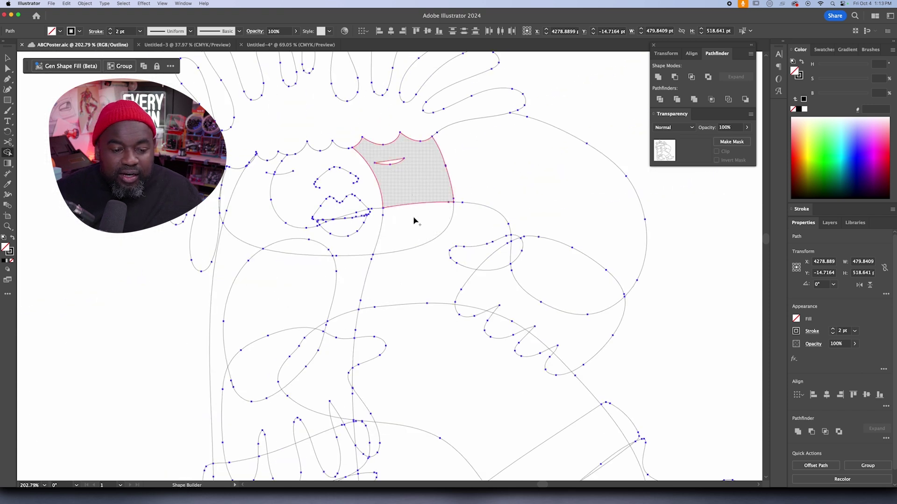
Merge the R character's face regions into one shape beneath the hair with the Shape Builder
{"action": "left_click", "coordinate": [304, 195]}
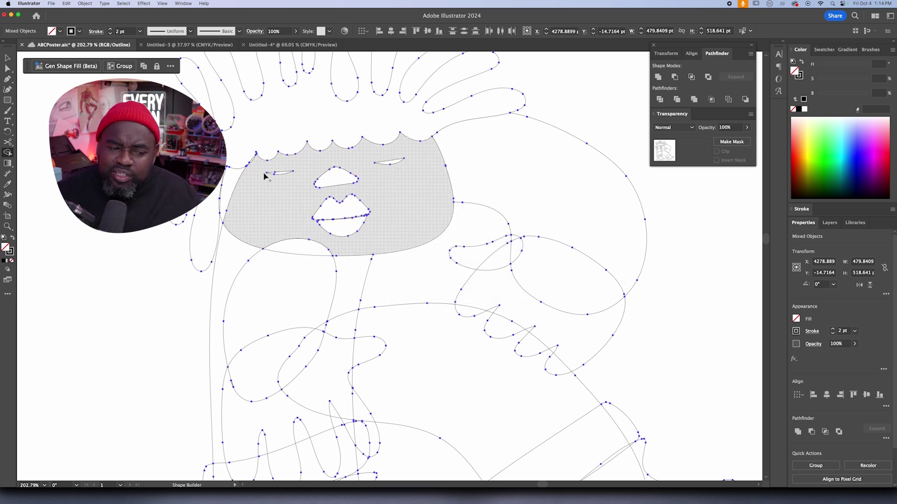
{"action": "left_click_drag", "start_coordinate": [257, 198], "coordinate": [233, 183]}
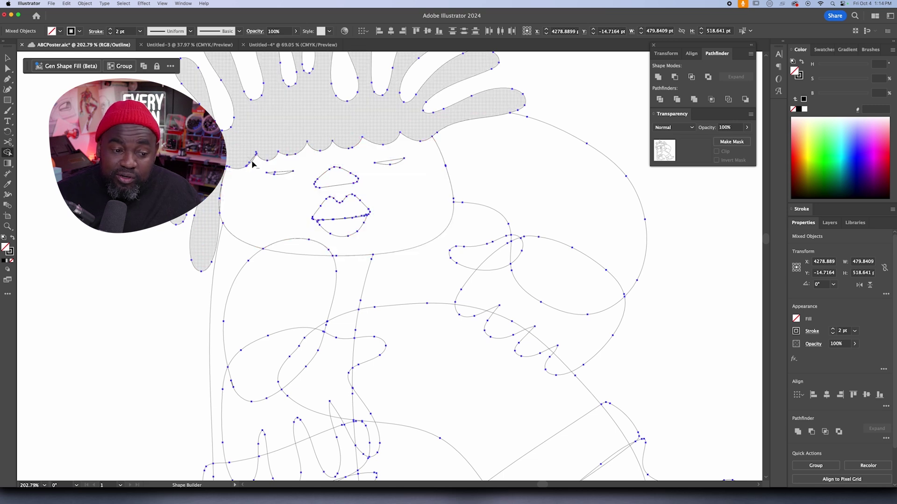
{"action": "left_click", "coordinate": [252, 164]}
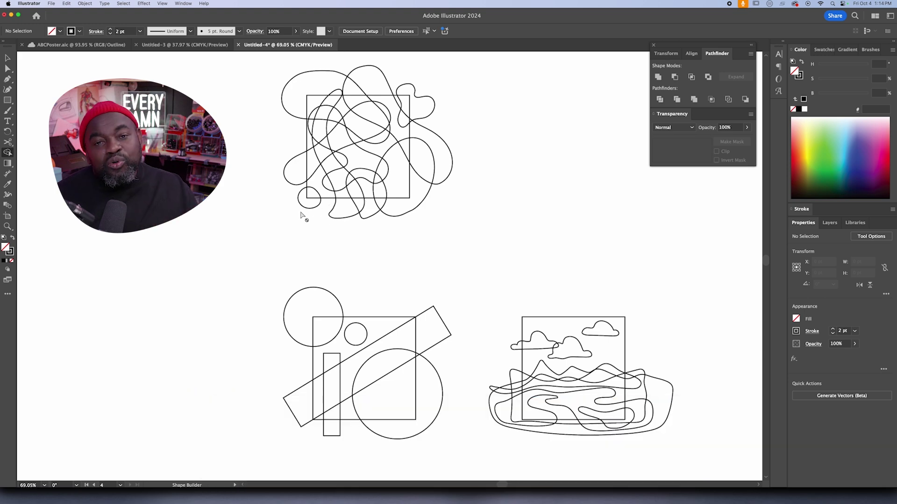
In Untitled-4, select the square with its overlapping freeform shapes and remove the parts outside the square with the Shape Builder
{"action": "key", "text": "v"}
{"action": "scroll", "coordinate": [303, 140], "scroll_direction": "up", "scroll_amount": 2}
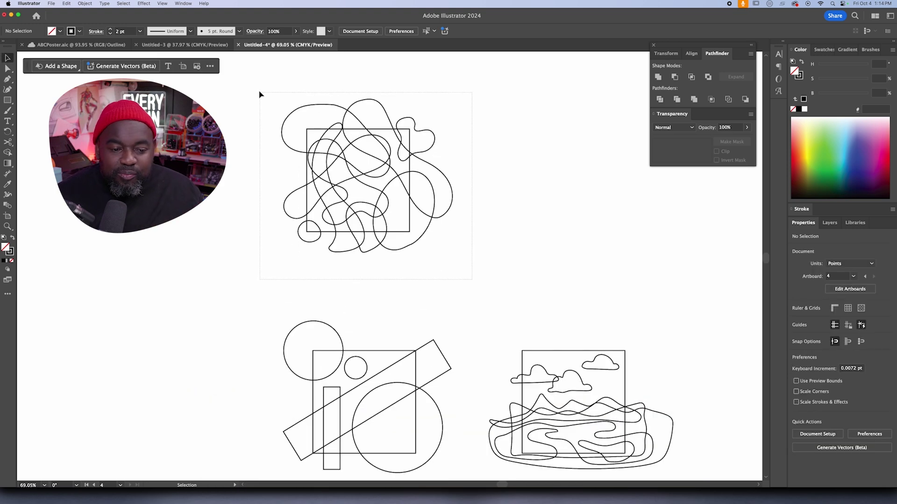
{"action": "left_click_drag", "start_coordinate": [259, 92], "coordinate": [261, 95]}
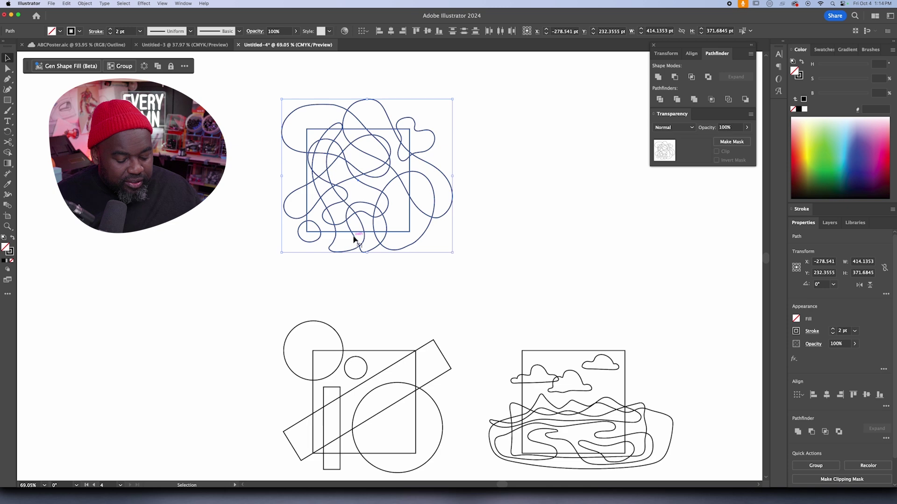
{"action": "key", "text": "shift+m"}
{"action": "scroll", "coordinate": [374, 165], "scroll_direction": "up", "scroll_amount": 5}
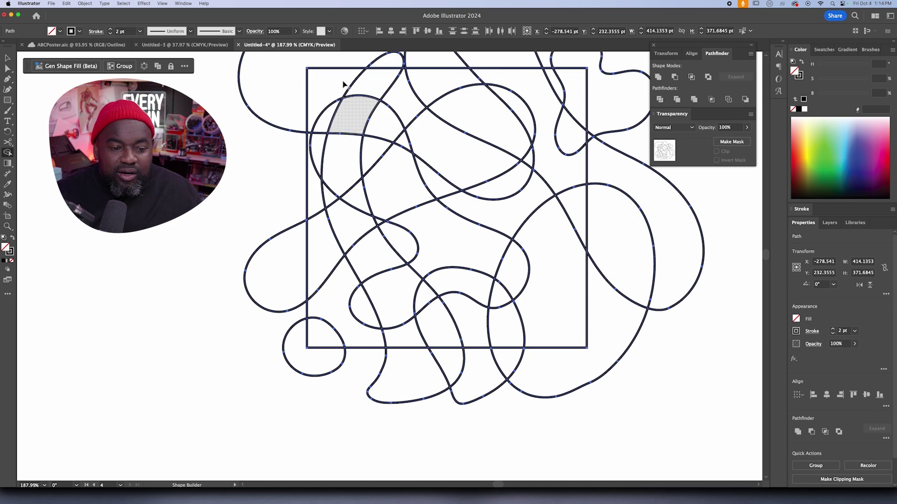
{"action": "scroll", "coordinate": [491, 165], "scroll_direction": "up", "scroll_amount": 3}
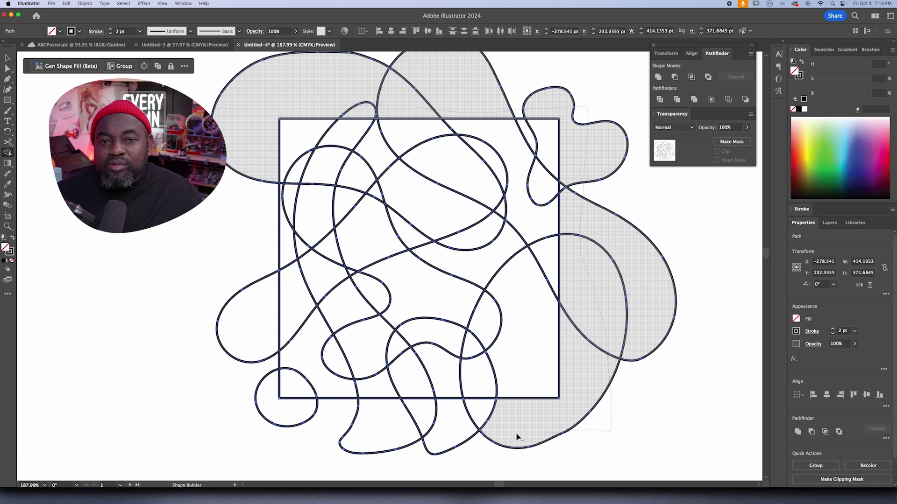
{"action": "mouse_move", "coordinate": [517, 436]}
{"action": "left_mouse_down"}
{"action": "mouse_move", "coordinate": [326, 428]}
{"action": "mouse_move", "coordinate": [250, 403]}
{"action": "mouse_move", "coordinate": [242, 267]}
{"action": "left_mouse_up"}
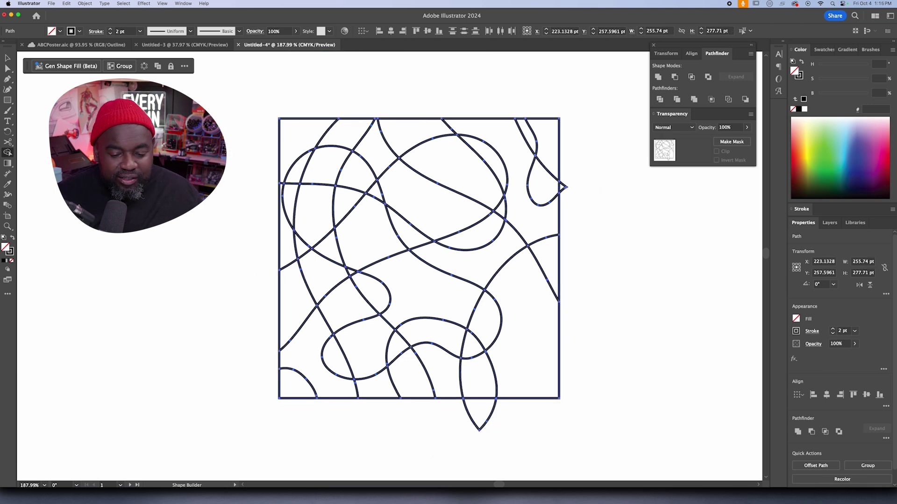
Merge the overlapping regions inside the square into the large central blob, the upper rounded shape and the lower-left curved areas
{"action": "mouse_move", "coordinate": [346, 355]}
{"action": "left_mouse_down"}
{"action": "mouse_move", "coordinate": [491, 336]}
{"action": "mouse_move", "coordinate": [410, 293]}
{"action": "mouse_move", "coordinate": [333, 158]}
{"action": "left_mouse_up"}
{"action": "mouse_move", "coordinate": [294, 199]}
{"action": "left_mouse_down"}
{"action": "mouse_move", "coordinate": [311, 229]}
{"action": "mouse_move", "coordinate": [346, 252]}
{"action": "left_mouse_up"}
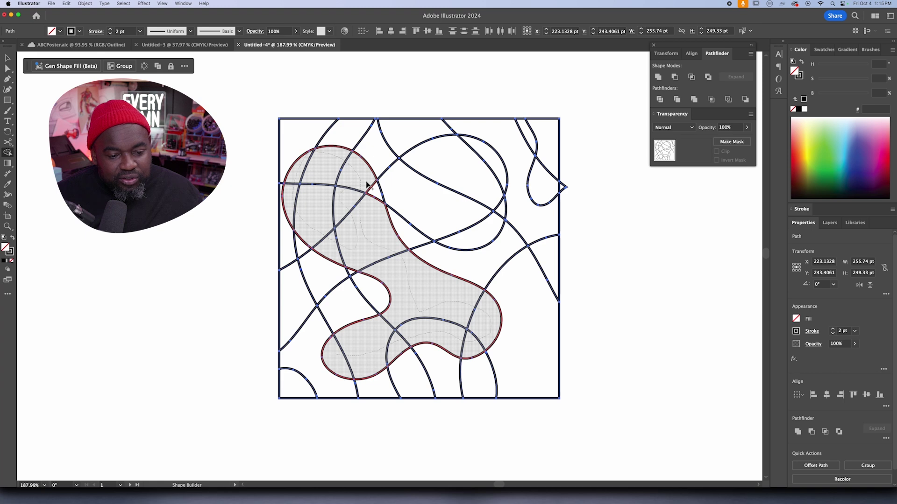
{"action": "left_click_drag", "start_coordinate": [379, 221], "coordinate": [379, 221]}
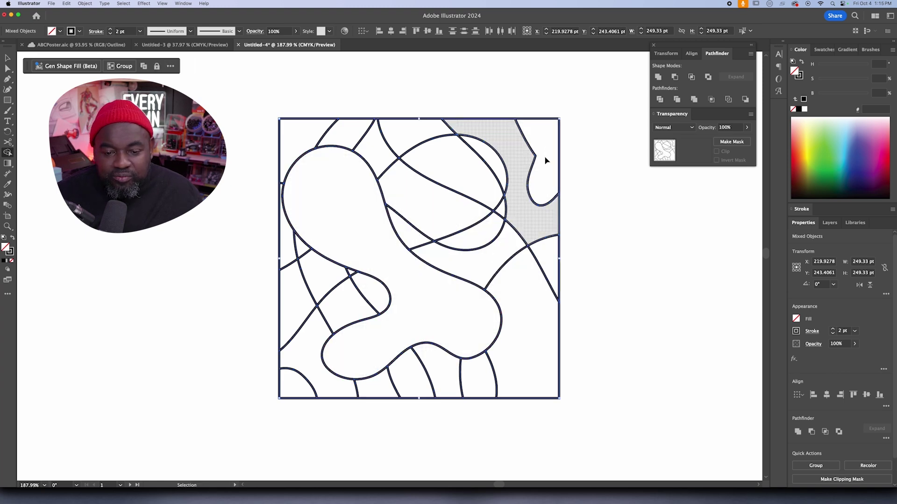
{"action": "mouse_move", "coordinate": [394, 129]}
{"action": "left_mouse_down"}
{"action": "mouse_move", "coordinate": [426, 138]}
{"action": "mouse_move", "coordinate": [467, 187]}
{"action": "left_mouse_up"}
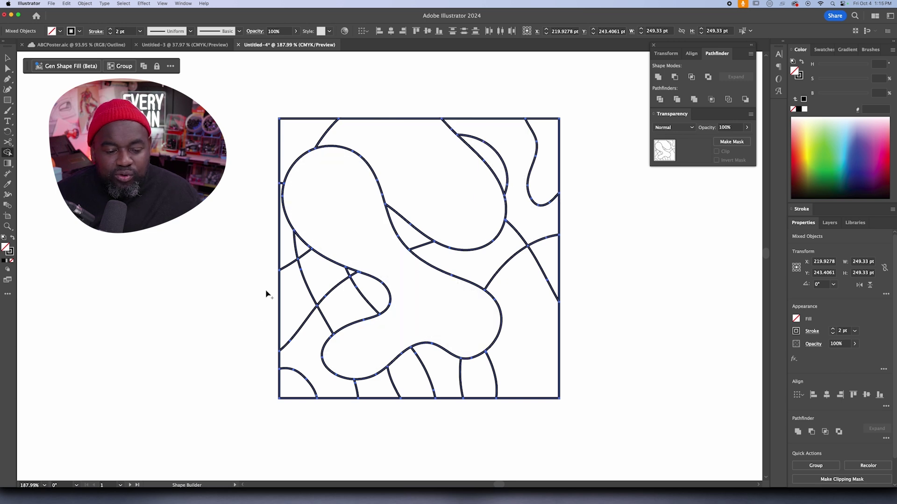
{"action": "left_click_drag", "start_coordinate": [341, 303], "coordinate": [322, 276]}
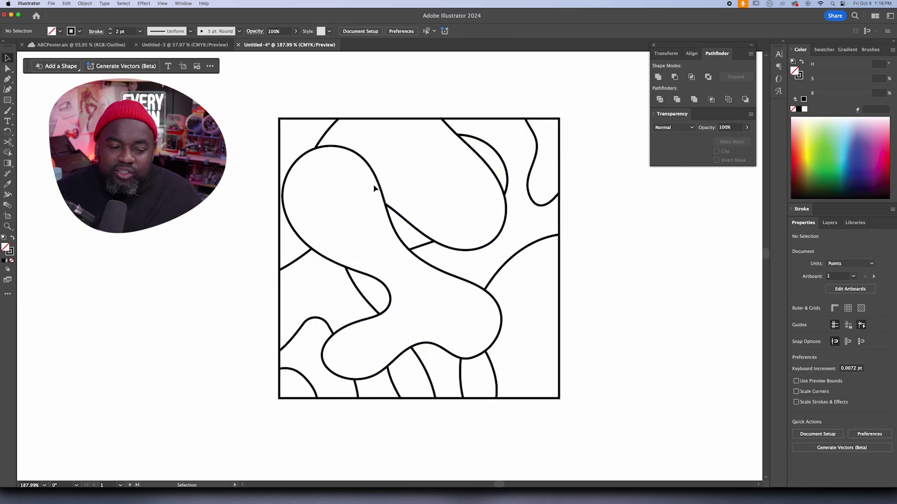
Apply the default white fill and 1 pt black stroke to all shapes in the square, leaving nothing selected
{"action": "left_click_drag", "start_coordinate": [552, 396], "coordinate": [602, 444]}
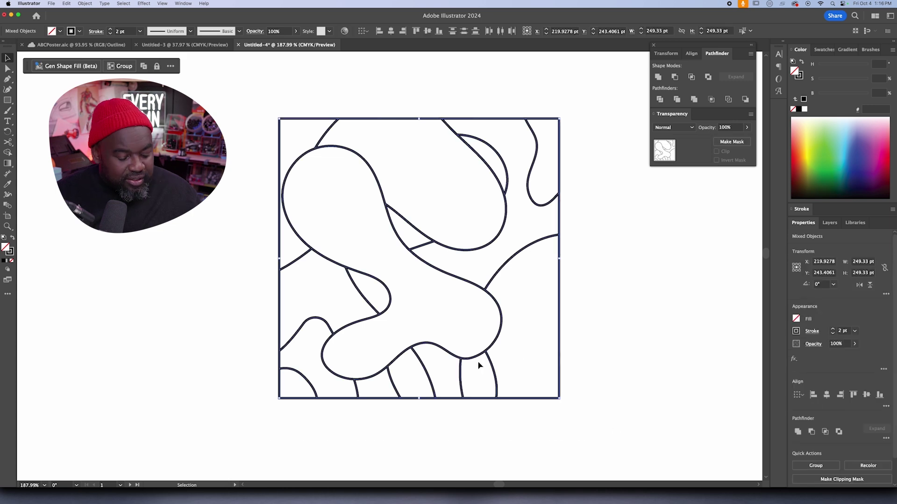
{"action": "key", "text": "d"}
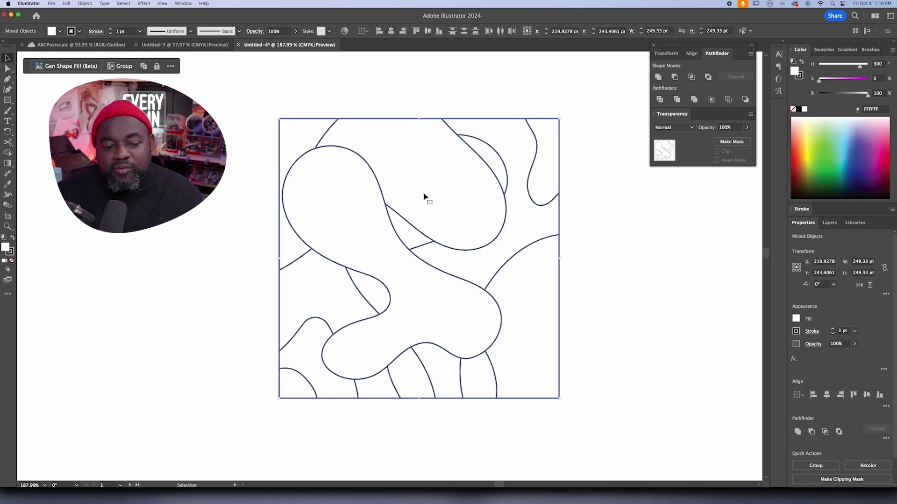
{"action": "left_click", "coordinate": [661, 193]}
Select the shapes inside the square one after another to check that each is a separate object
{"action": "left_click", "coordinate": [441, 162]}
{"action": "left_click", "coordinate": [358, 222]}
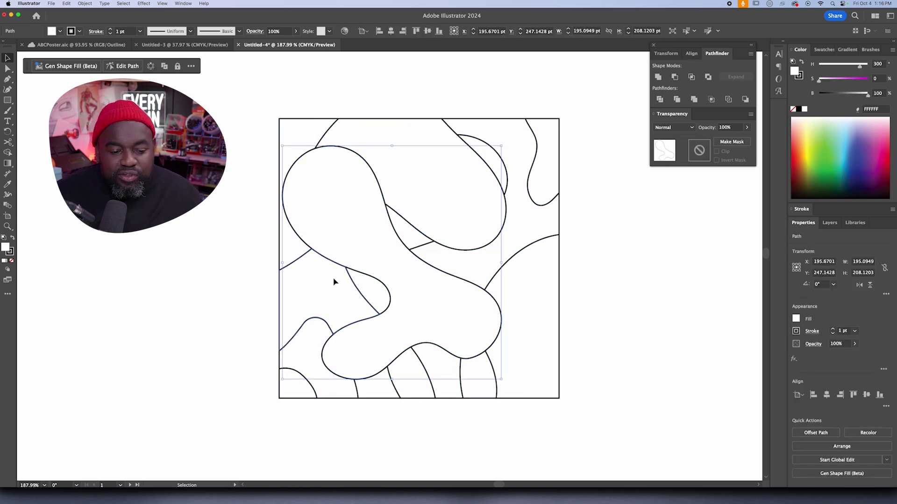
{"action": "left_click", "coordinate": [334, 282]}
{"action": "left_click", "coordinate": [315, 331]}
{"action": "left_click", "coordinate": [379, 384]}
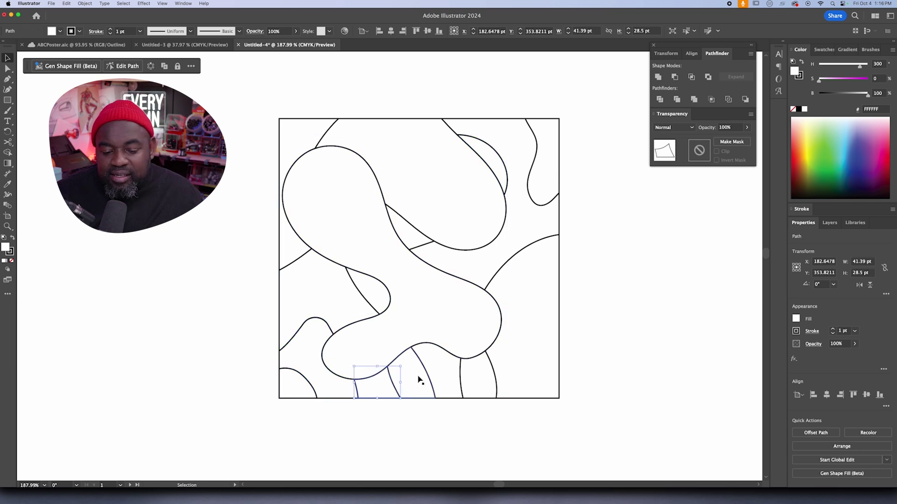
{"action": "left_click", "coordinate": [418, 378]}
{"action": "left_click", "coordinate": [453, 375]}
{"action": "left_click", "coordinate": [479, 376]}
{"action": "left_click_drag", "start_coordinate": [539, 358], "coordinate": [539, 360]}
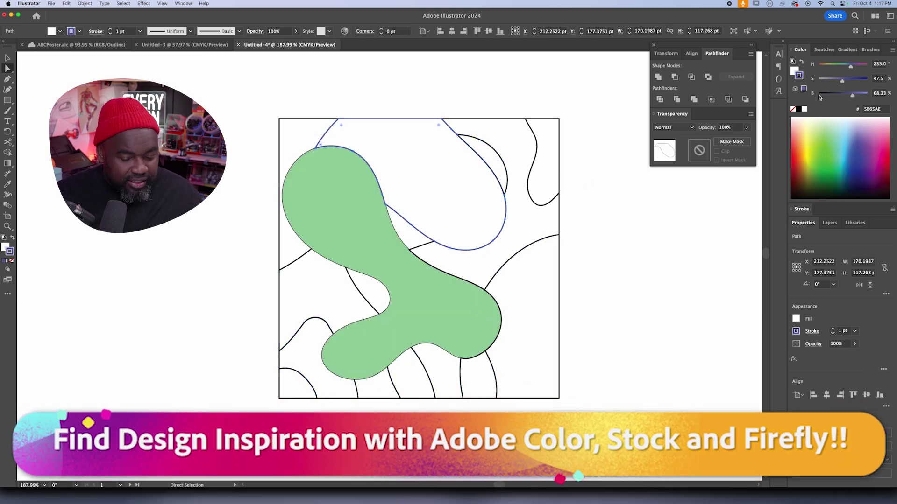
Fill the upper rounded shape with its violet outline colour 5B65AE, remove its stroke and deselect it
{"action": "key", "text": "shift+x"}
{"action": "left_click", "coordinate": [793, 108]}
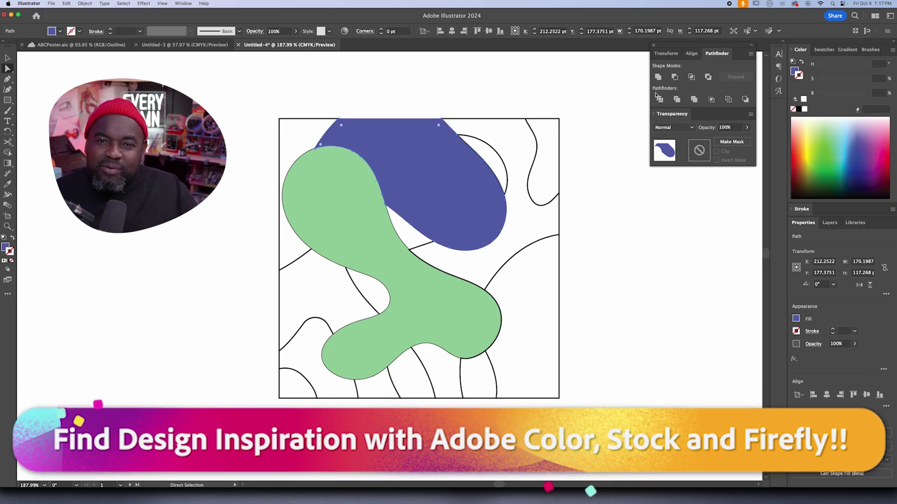
{"action": "left_click", "coordinate": [582, 198]}
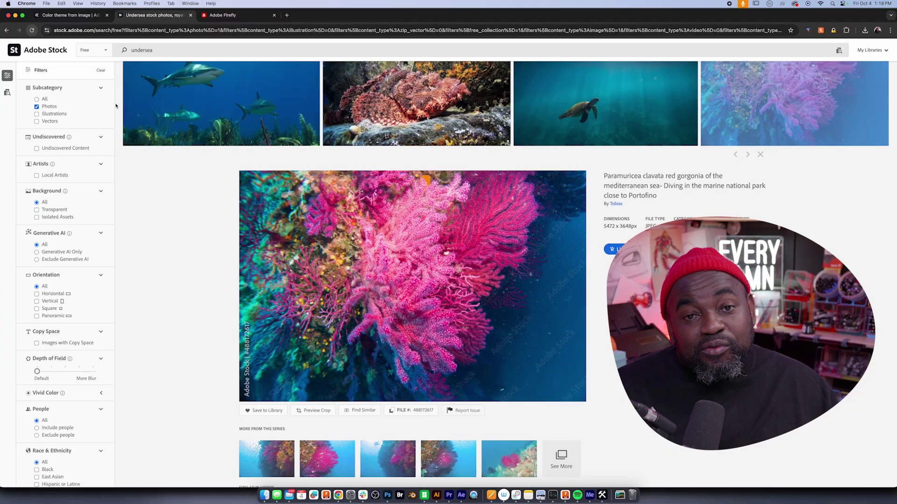
In Adobe Stock, check the Free collection option and browse the undersea photo results
{"action": "left_click", "coordinate": [107, 53]}
{"action": "mouse_move", "coordinate": [96, 5]}
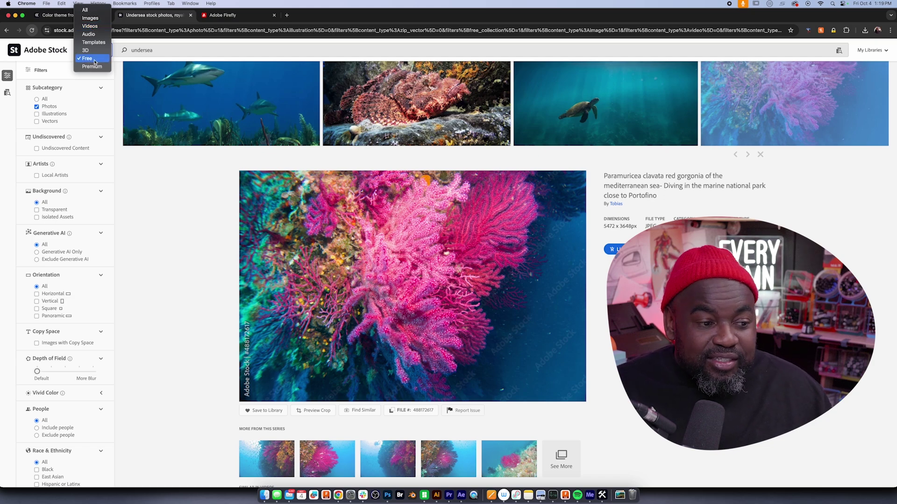
{"action": "left_click", "coordinate": [139, 57]}
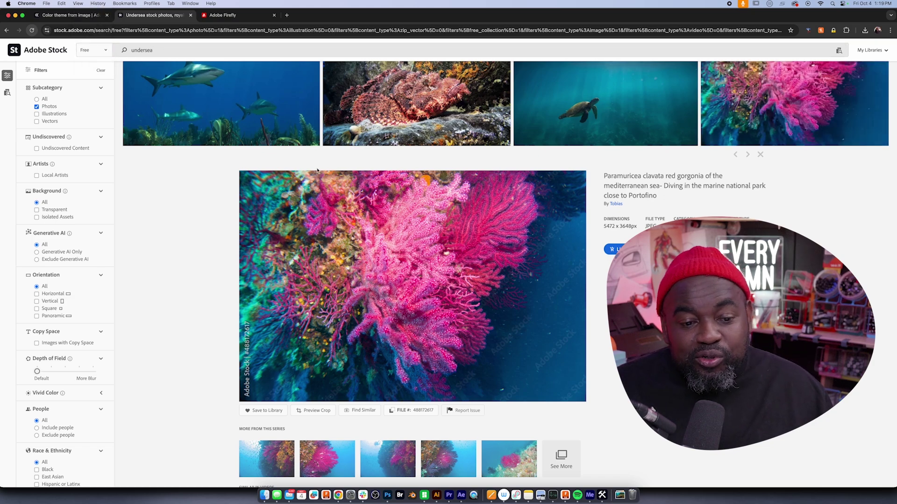
{"action": "scroll", "coordinate": [462, 194], "scroll_direction": "up", "scroll_amount": 15}
{"action": "scroll", "coordinate": [464, 194], "scroll_direction": "down", "scroll_amount": 15}
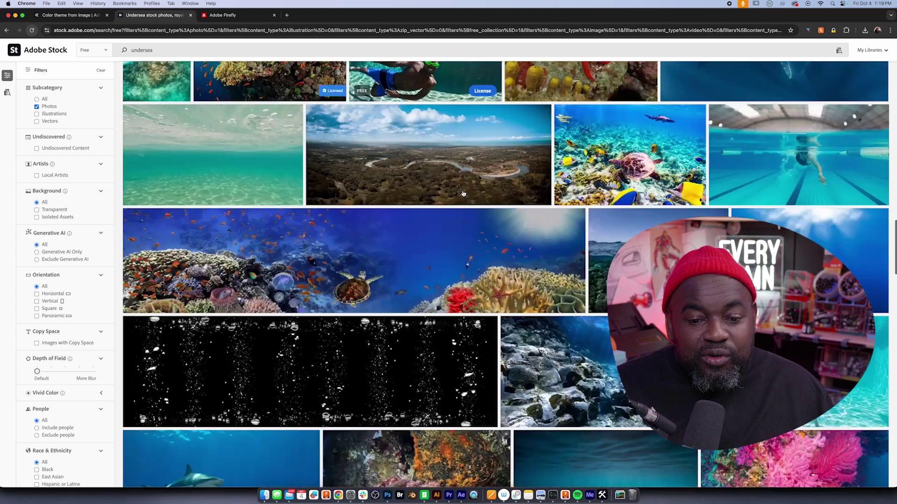
{"action": "scroll", "coordinate": [465, 194], "scroll_direction": "down", "scroll_amount": 10}
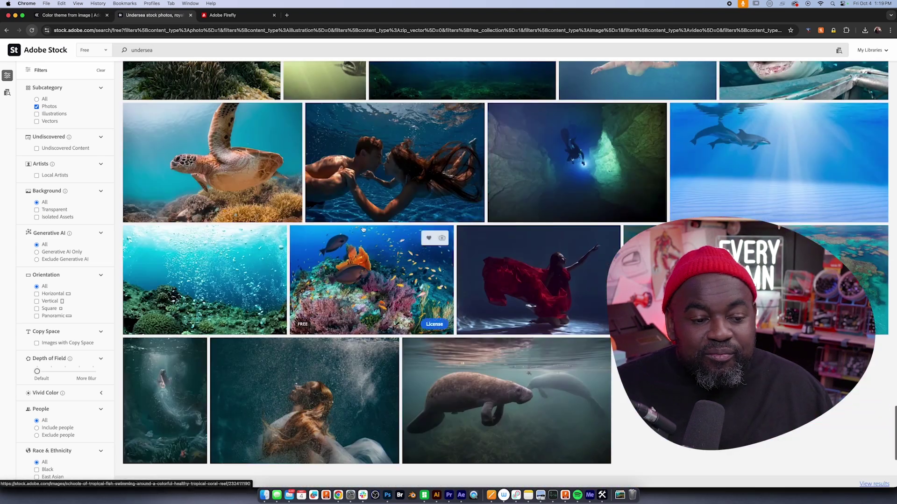
{"action": "scroll", "coordinate": [431, 209], "scroll_direction": "down", "scroll_amount": 3}
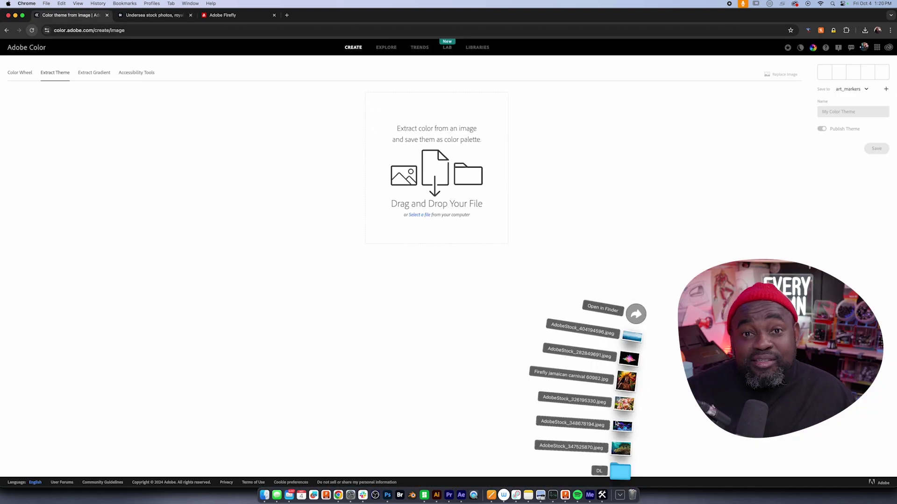
In Adobe Color, extract a theme from AdobeStock_348678194.jpeg and move one dark-blue colour marker onto the orange coral
{"action": "left_click_drag", "start_coordinate": [622, 430], "coordinate": [462, 196]}
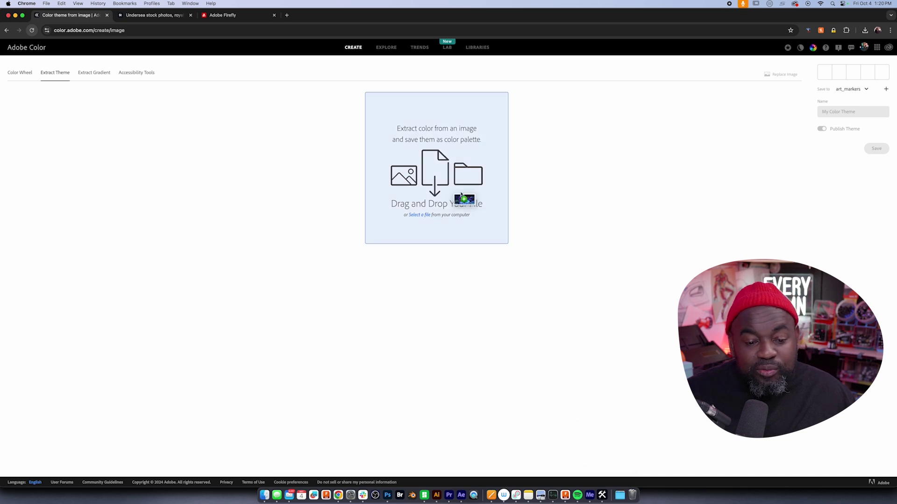
{"action": "left_click_drag", "start_coordinate": [439, 162], "coordinate": [439, 163]}
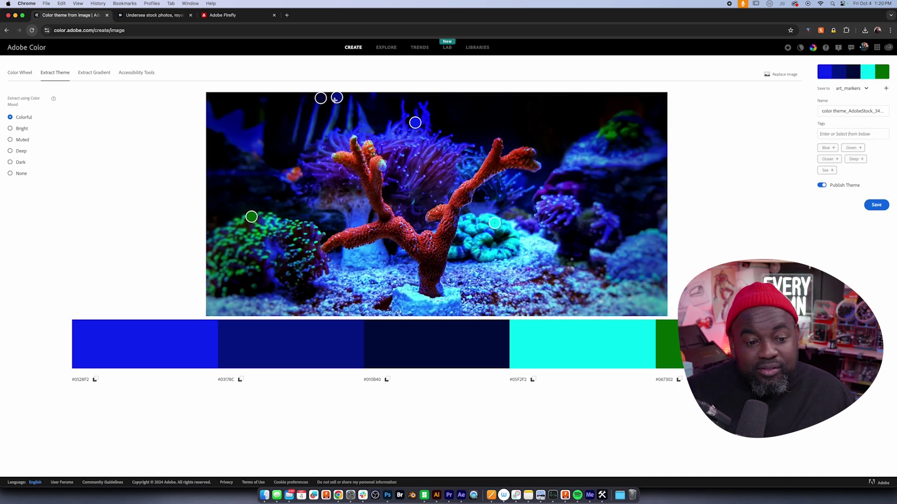
{"action": "left_click_drag", "start_coordinate": [336, 99], "coordinate": [371, 163]}
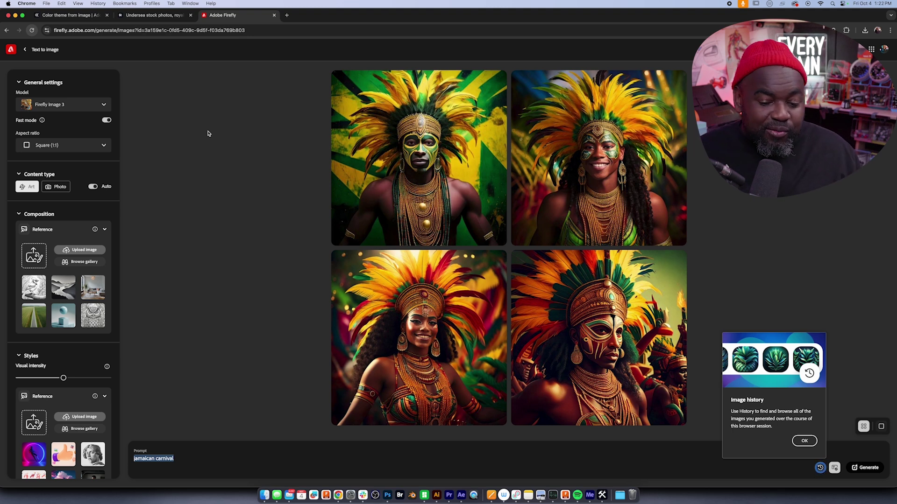
Focus the "jamaican carnival" prompt in Adobe Firefly, switch to Illustrator and open the MyRecents library
{"action": "left_click", "coordinate": [482, 461]}
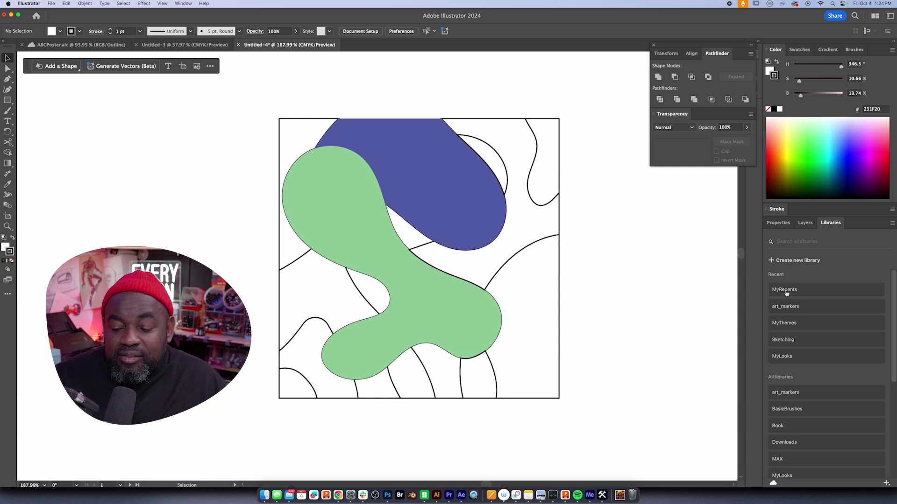
{"action": "left_click", "coordinate": [786, 293]}
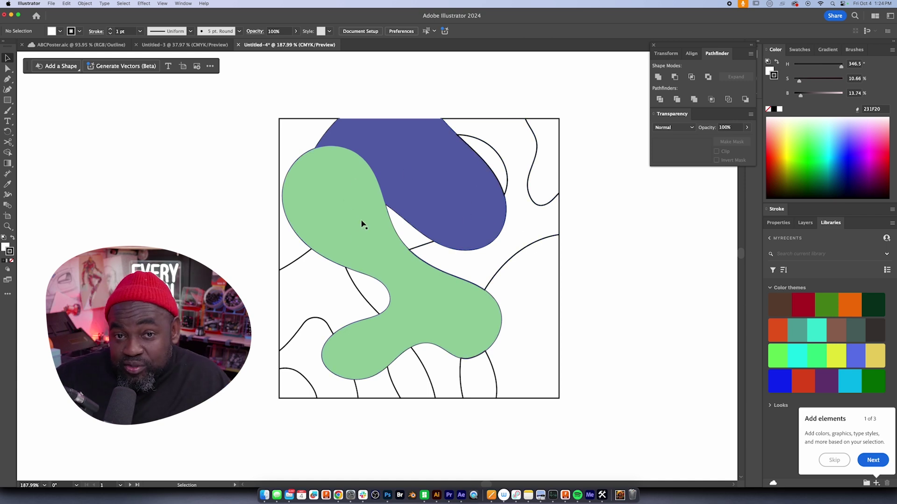
Fill the square's lower-right shape with dark brown and the large green shape with dark red, both from the Jamaican Carnival theme
{"action": "left_click", "coordinate": [381, 239]}
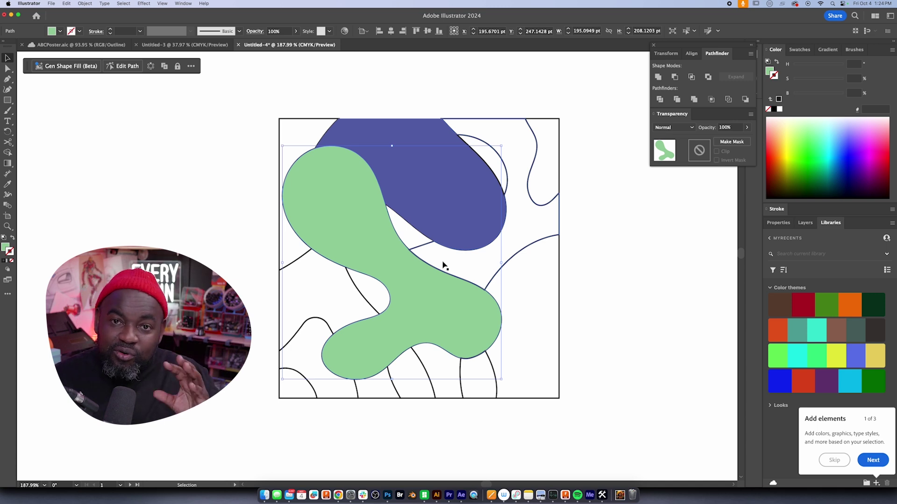
{"action": "left_click", "coordinate": [559, 260], "text": "shift"}
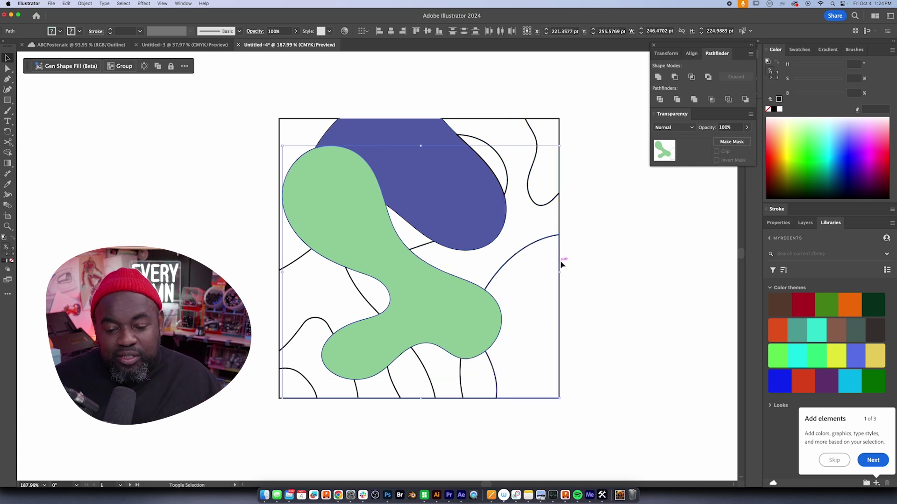
{"action": "key", "text": "super+shift+a"}
{"action": "left_click", "coordinate": [548, 268]}
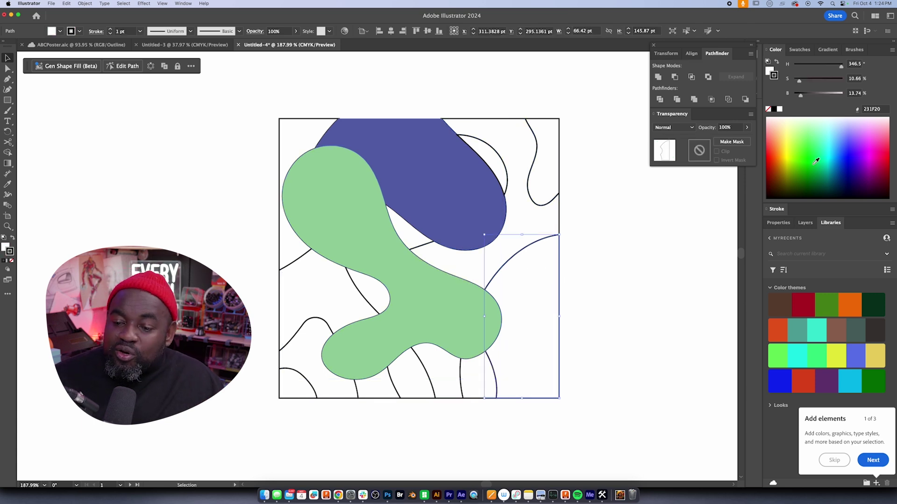
{"action": "left_click", "coordinate": [805, 308]}
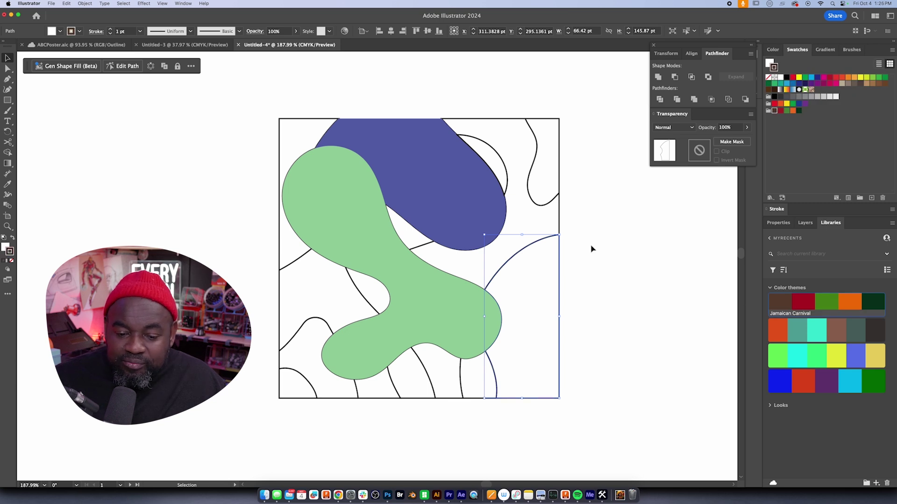
{"action": "key", "text": "shift+x"}
{"action": "left_click", "coordinate": [387, 260]}
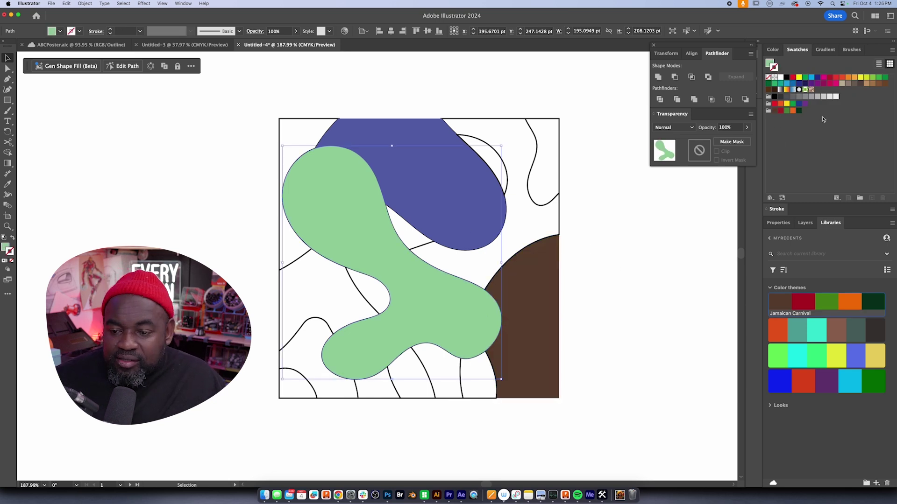
{"action": "left_click_drag", "start_coordinate": [781, 113], "coordinate": [503, 260]}
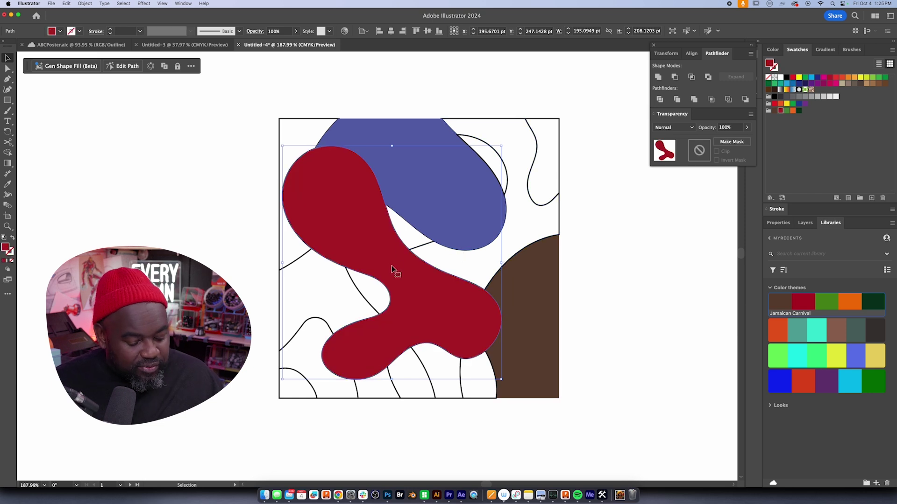
Select all the shapes in the square and blend their colours front to back
{"action": "left_click_drag", "start_coordinate": [257, 94], "coordinate": [578, 402]}
{"action": "left_click", "coordinate": [66, 3]}
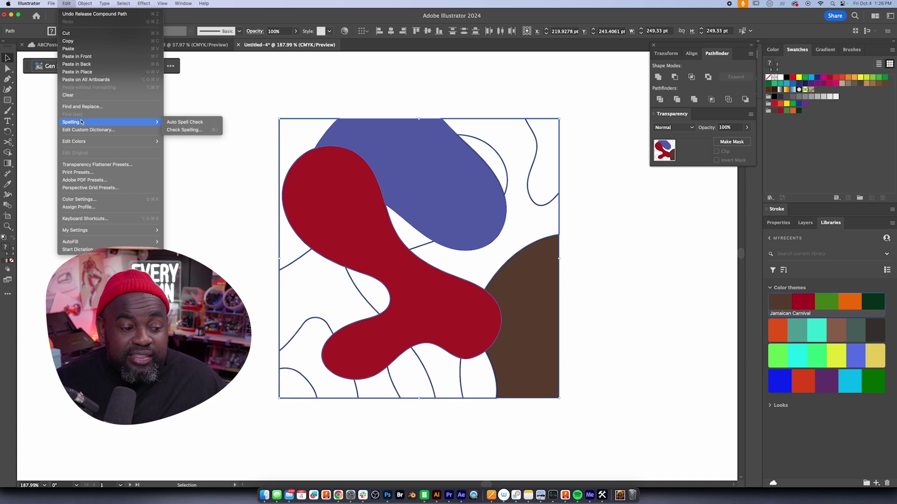
{"action": "mouse_move", "coordinate": [93, 141]}
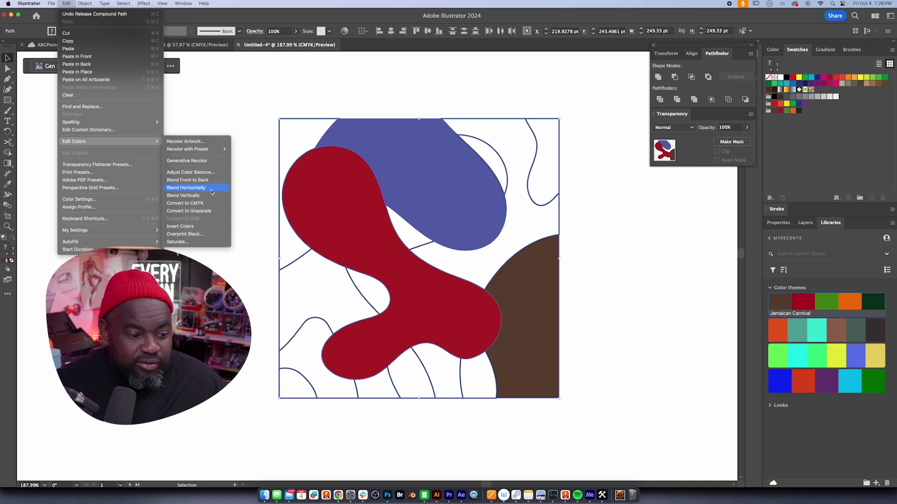
{"action": "left_click", "coordinate": [199, 181]}
Recolor the selected artwork with the Jamaican Carnival colour group in the advanced recolor options and apply it
{"action": "left_click", "coordinate": [66, 3]}
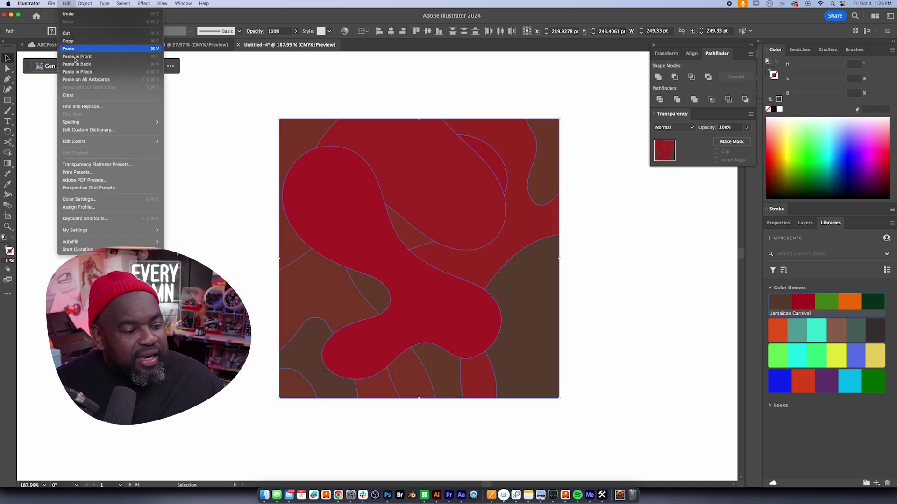
{"action": "mouse_move", "coordinate": [100, 141]}
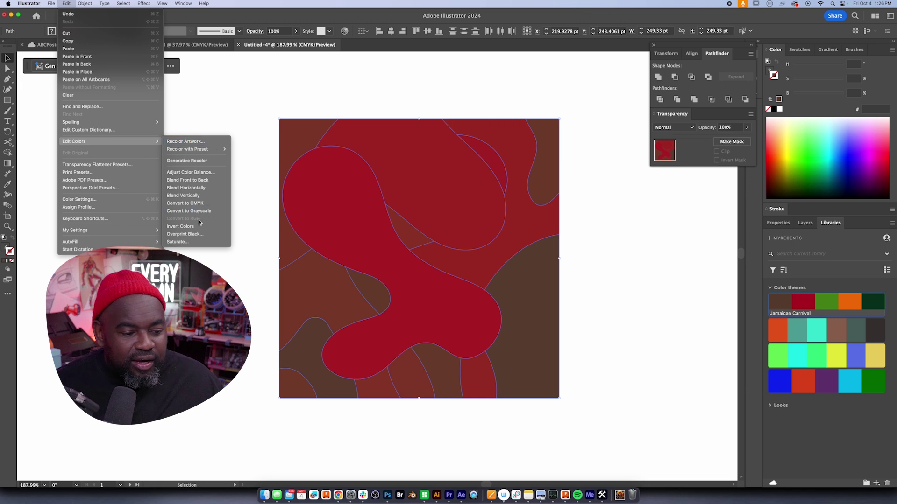
{"action": "left_click", "coordinate": [199, 141]}
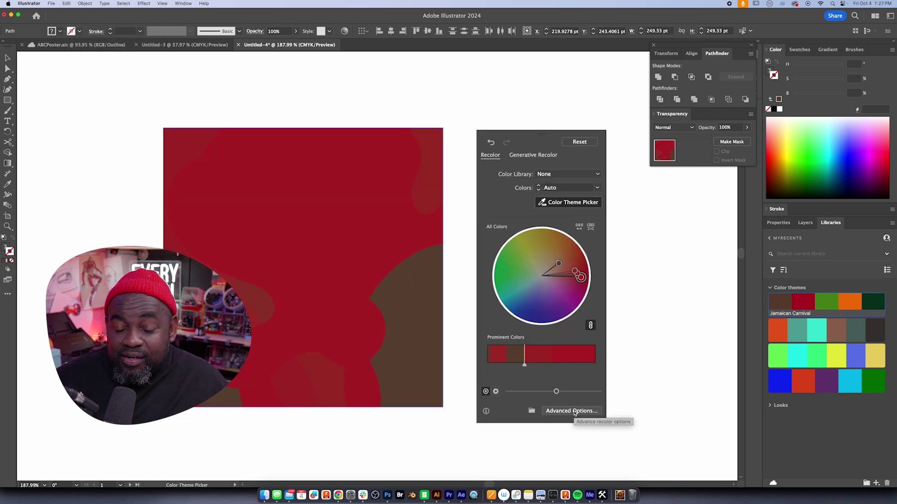
{"action": "left_click", "coordinate": [575, 412]}
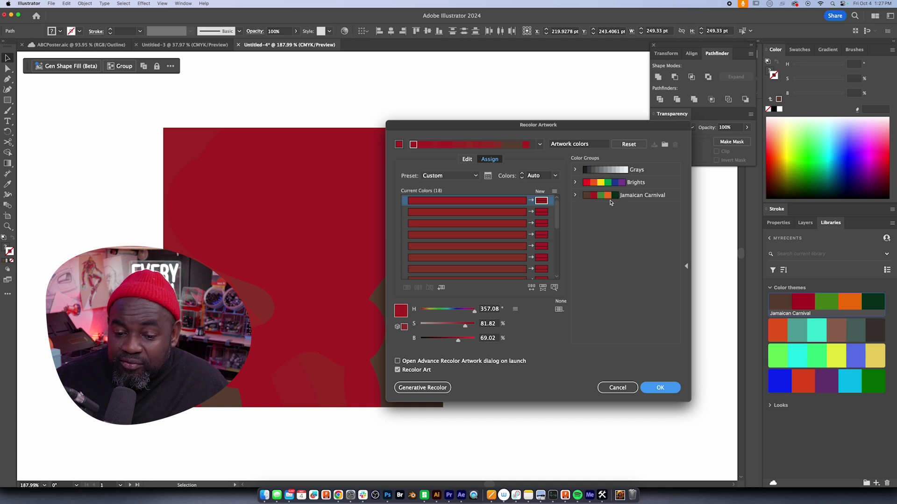
{"action": "left_click", "coordinate": [634, 199]}
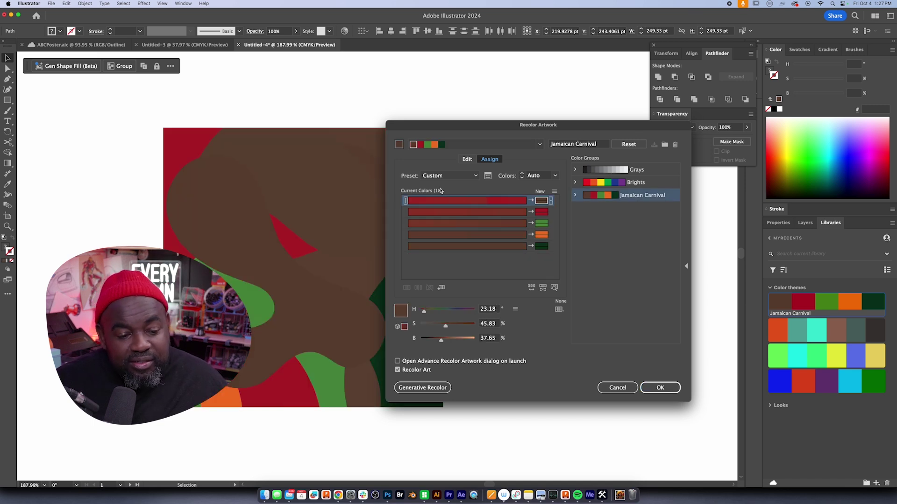
{"action": "left_click_drag", "start_coordinate": [494, 126], "coordinate": [608, 130]}
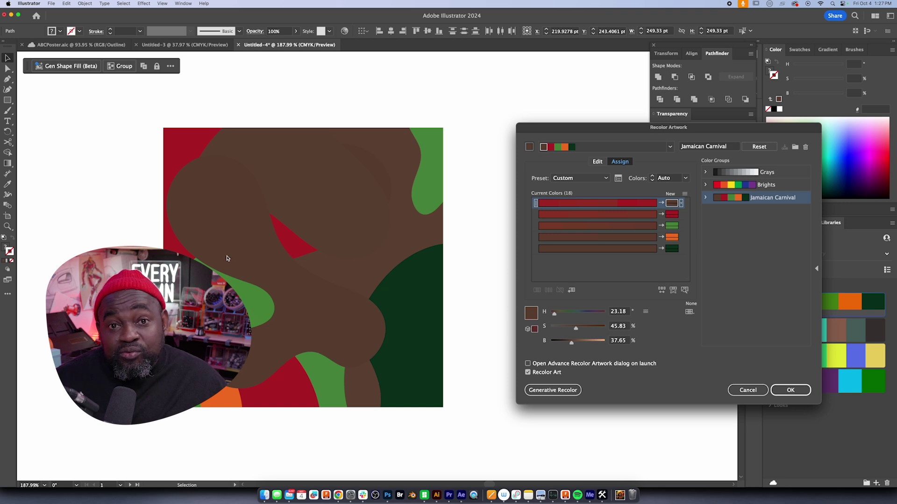
{"action": "left_click", "coordinate": [790, 390]}
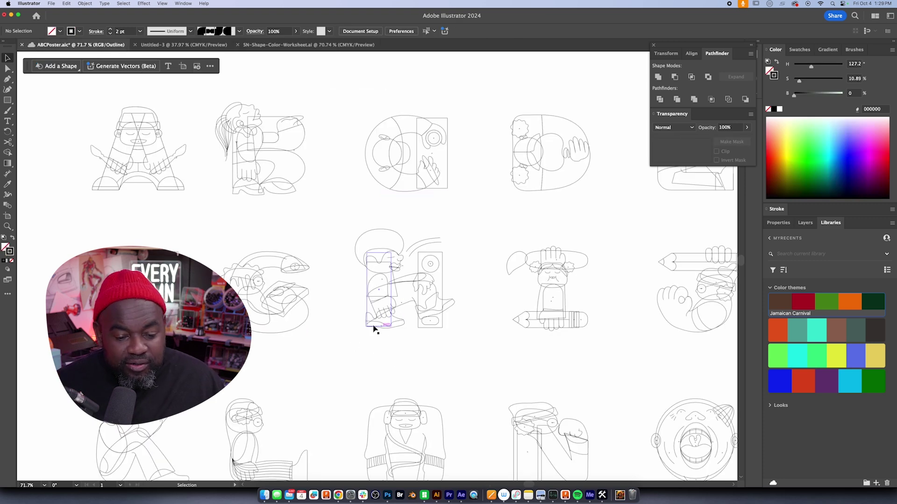
In ABCPoster.ai, isolate the letter B figure's group and fill the head's skin with dark brown from the Jamaican Carnival theme
{"action": "left_click_drag", "start_coordinate": [373, 327], "coordinate": [308, 342]}
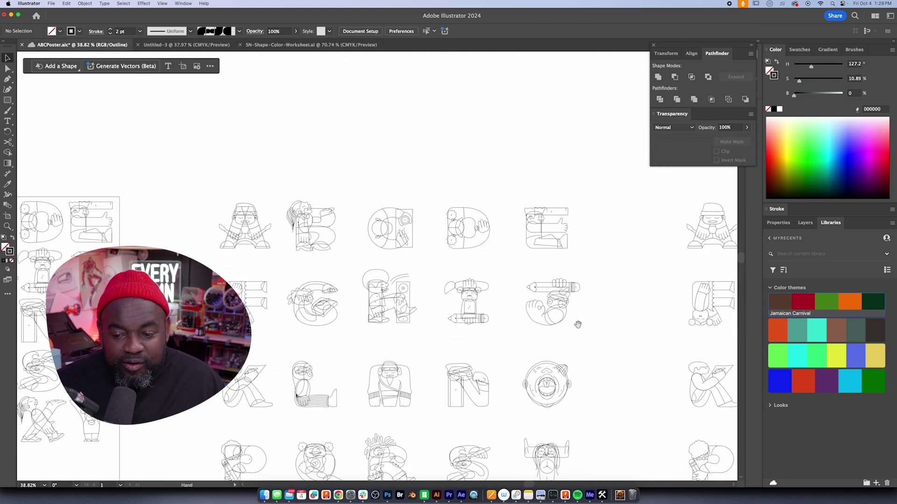
{"action": "left_click_drag", "start_coordinate": [578, 325], "coordinate": [39, 250]}
{"action": "left_click_drag", "start_coordinate": [173, 280], "coordinate": [236, 261]}
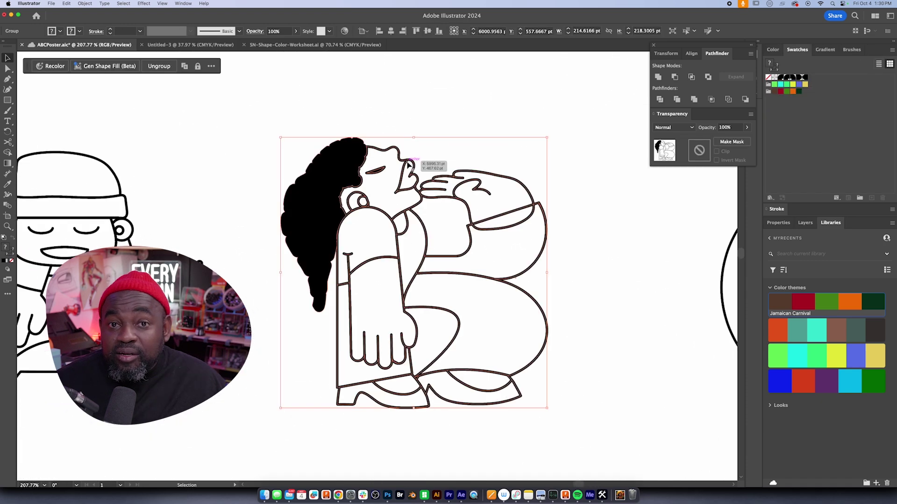
{"action": "double_click", "coordinate": [410, 164]}
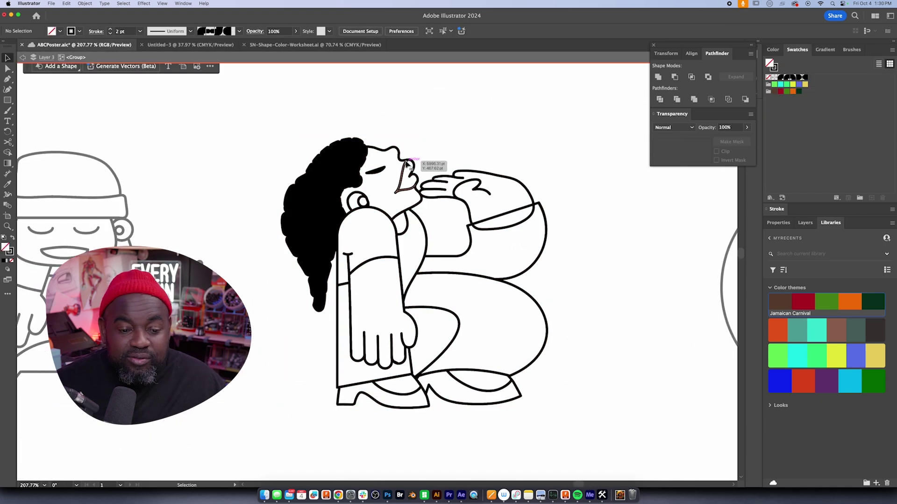
{"action": "left_click", "coordinate": [413, 164]}
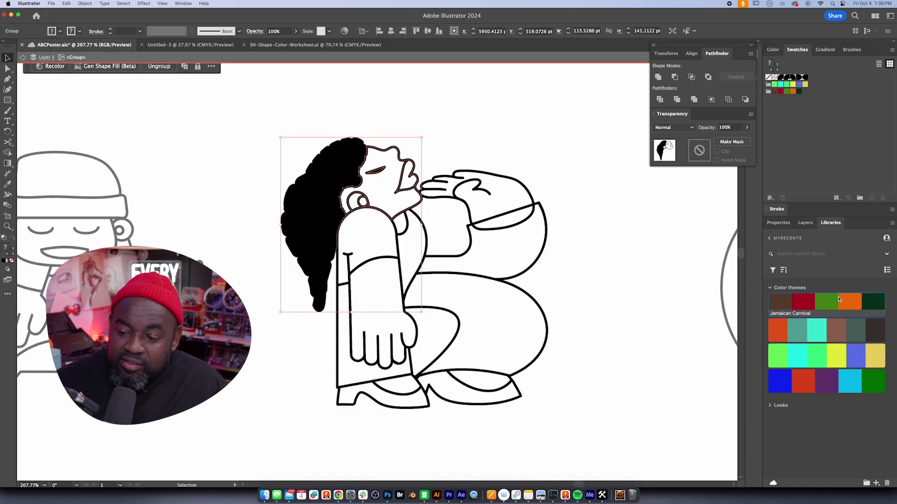
{"action": "left_click_drag", "start_coordinate": [784, 301], "coordinate": [403, 187]}
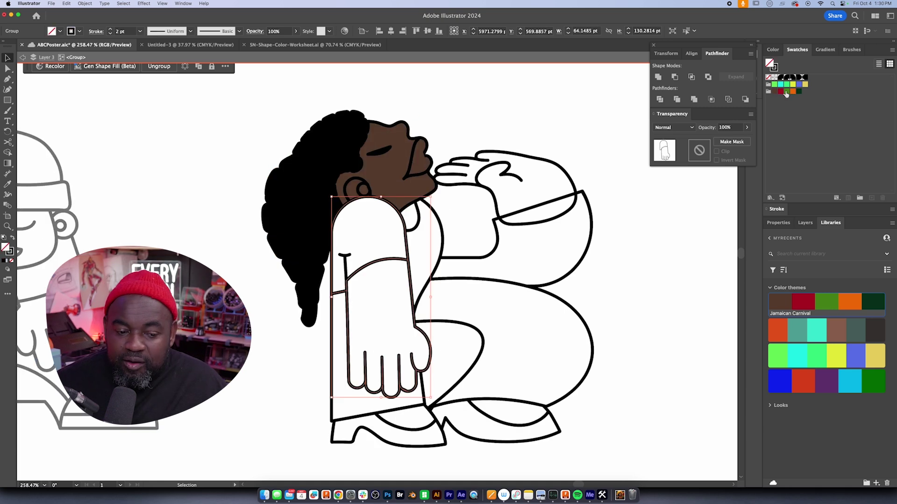
Fill the letter B figure's front arm with Jamaican Carnival green, and give its forearm and hand the face's brown using the Eyedropper
{"action": "left_click", "coordinate": [786, 92]}
{"action": "key", "text": "a"}
{"action": "left_click", "coordinate": [372, 295]}
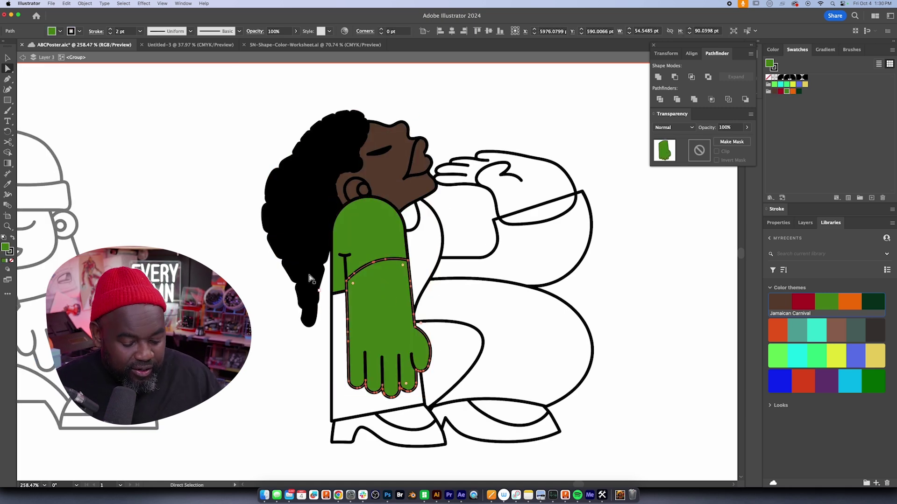
{"action": "key", "text": "i"}
{"action": "left_click", "coordinate": [397, 177]}
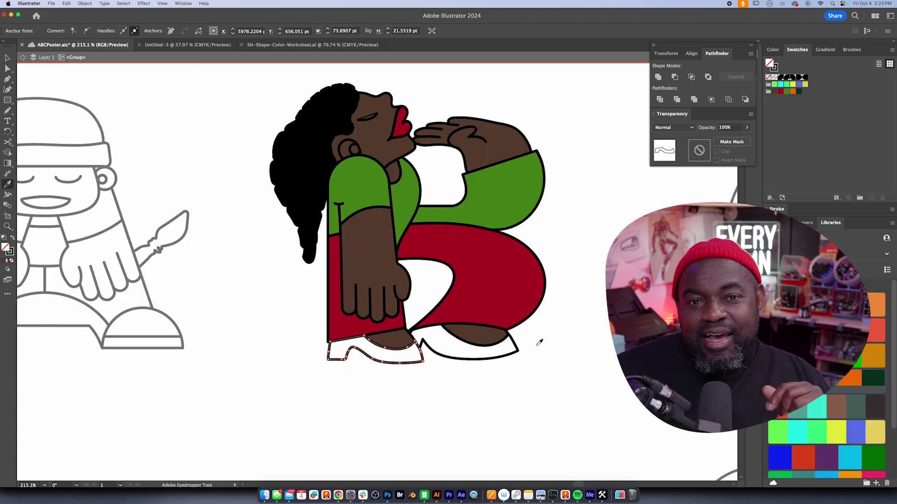
{"action": "left_click", "coordinate": [432, 349]}
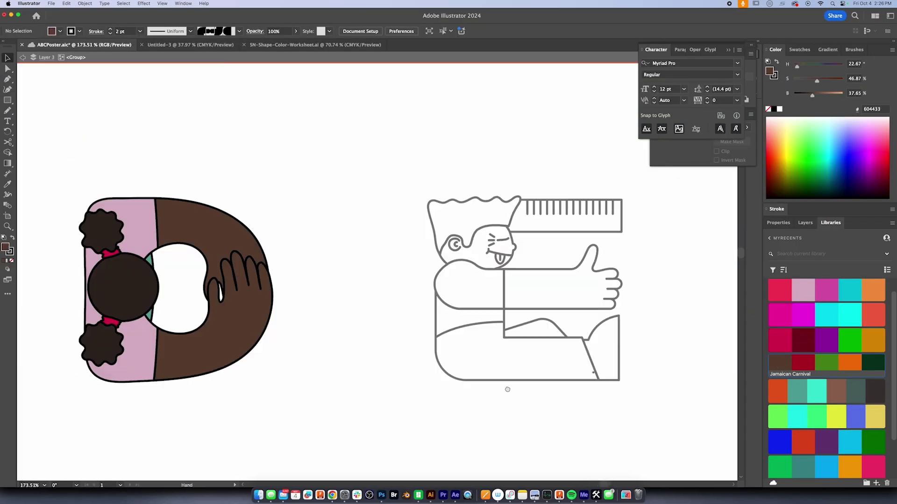
{"action": "left_click", "coordinate": [376, 226]}
{"action": "key", "text": "i"}
{"action": "left_click", "coordinate": [80, 298]}
{"action": "key", "text": "super+z"}
Fill the letter E figure's hair with the dark brown 302622 sampled from the letter D figure's hair
{"action": "key", "text": "a"}
{"action": "left_click", "coordinate": [380, 229]}
{"action": "key", "text": "i"}
{"action": "left_click", "coordinate": [81, 301]}
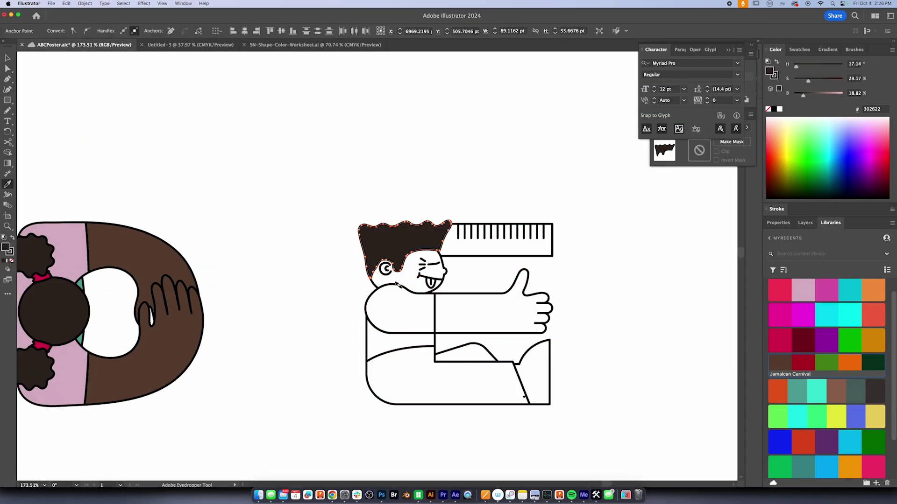
{"action": "left_click", "coordinate": [116, 331], "text": "super"}
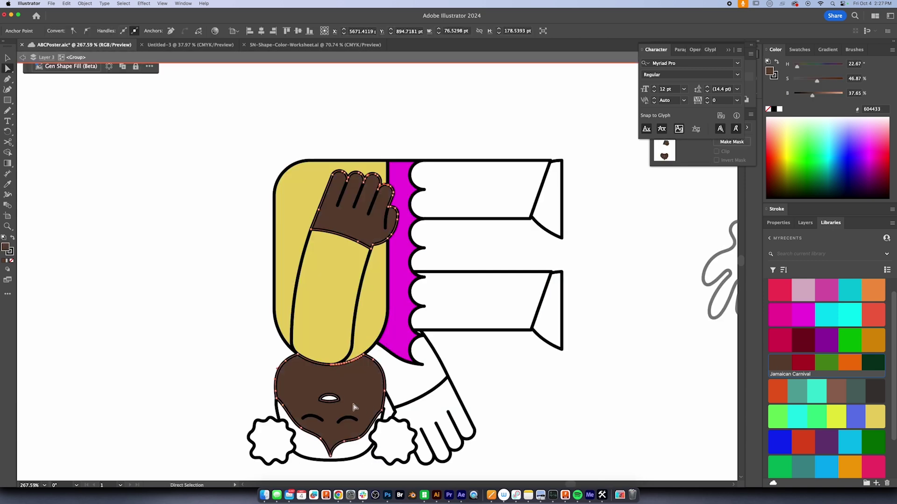
Fill the letter F figure's mouth with dark red, and its hair and left bun with red from the library colour themes
{"action": "left_click", "coordinate": [798, 364]}
{"action": "left_click", "coordinate": [304, 464]}
{"action": "left_click", "coordinate": [309, 450]}
{"action": "left_click", "coordinate": [272, 442], "text": "shift"}
{"action": "left_click", "coordinate": [802, 442]}
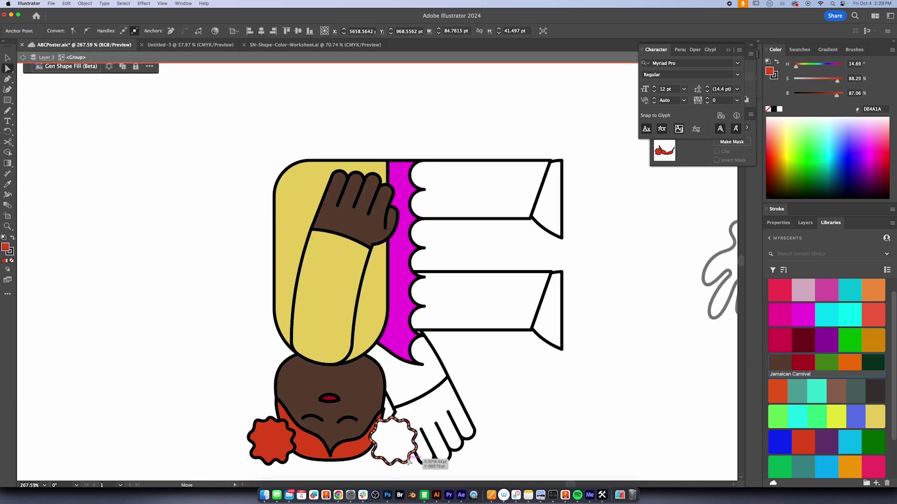
Give the letter F figure's right hair bun the red of the hair using the Eyedropper
{"action": "left_click", "coordinate": [407, 448]}
{"action": "key", "text": "i"}
{"action": "left_click", "coordinate": [360, 446]}
{"action": "left_click", "coordinate": [465, 392]}
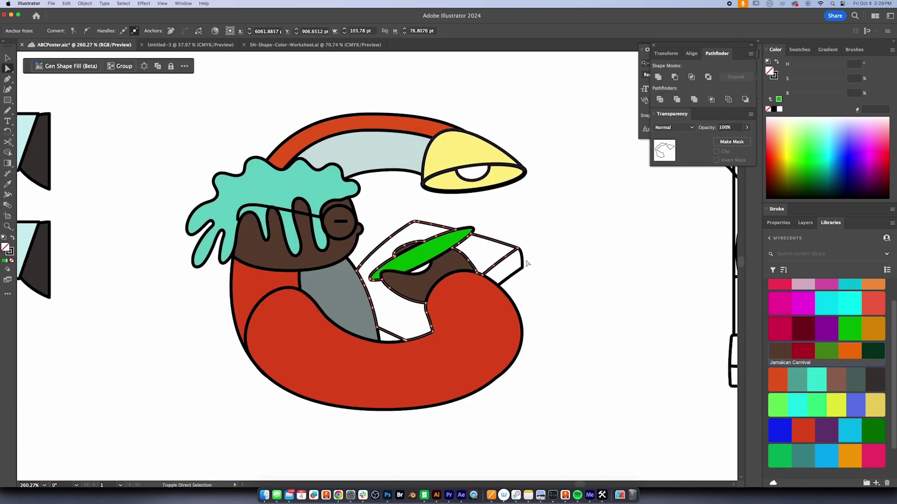
Undo the last change to the letter G illustration and deselect its book pages
{"action": "key", "text": "ctrl+z"}
{"action": "left_click", "coordinate": [572, 244]}
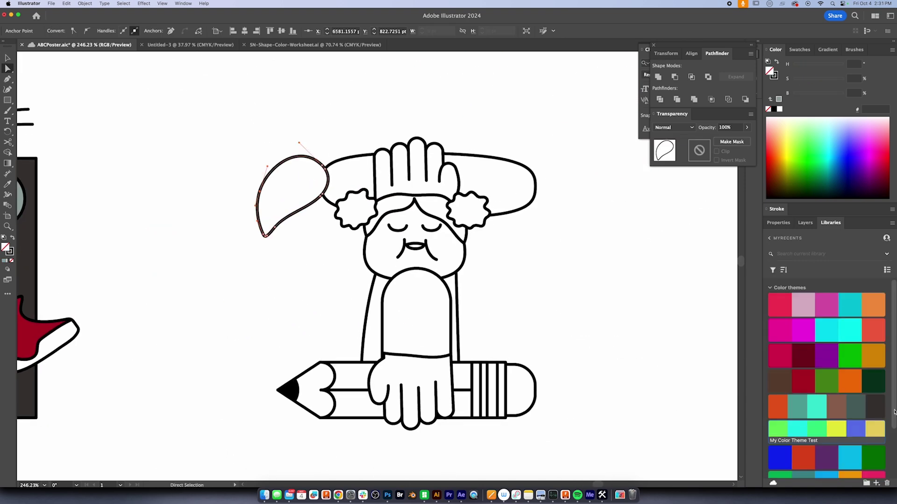
Colour the letter I figure's leaf-shaped piece with yellow from My Color Theme Test, and its long upper shape with another library theme colour
{"action": "left_click", "coordinate": [875, 429]}
{"action": "left_click", "coordinate": [510, 170]}
{"action": "left_click", "coordinate": [837, 407]}
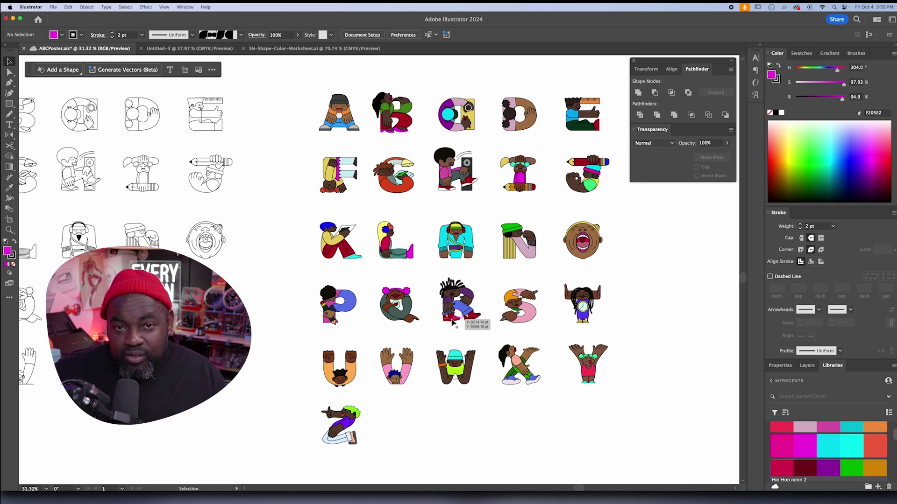
Select all the coloured alphabet letters from A to Z and copy them
{"action": "scroll", "coordinate": [452, 322], "scroll_direction": "right", "scroll_amount": 2}
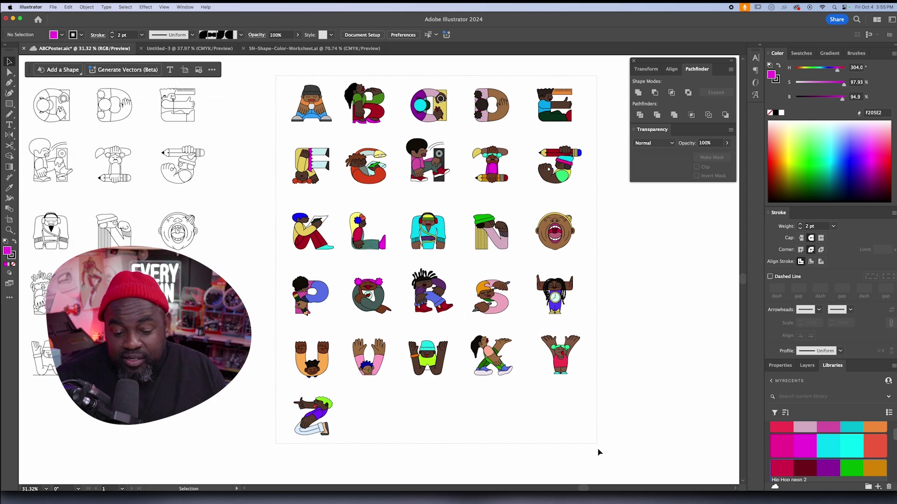
{"action": "key", "text": "super+a"}
{"action": "left_click", "coordinate": [68, 7]}
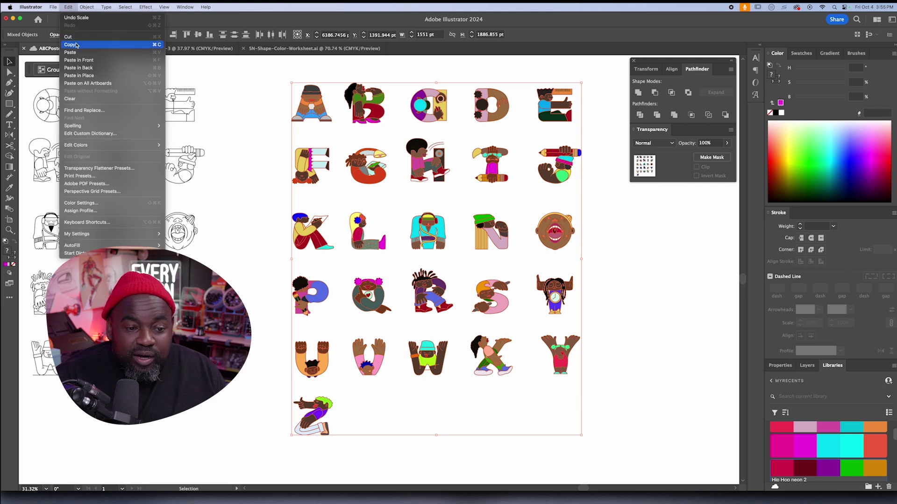
{"action": "left_click", "coordinate": [77, 45]}
Outline the strokes of the duplicated alphabet letters and unite each one's overlapping shapes into a solid silhouette
{"action": "key", "text": "F7"}
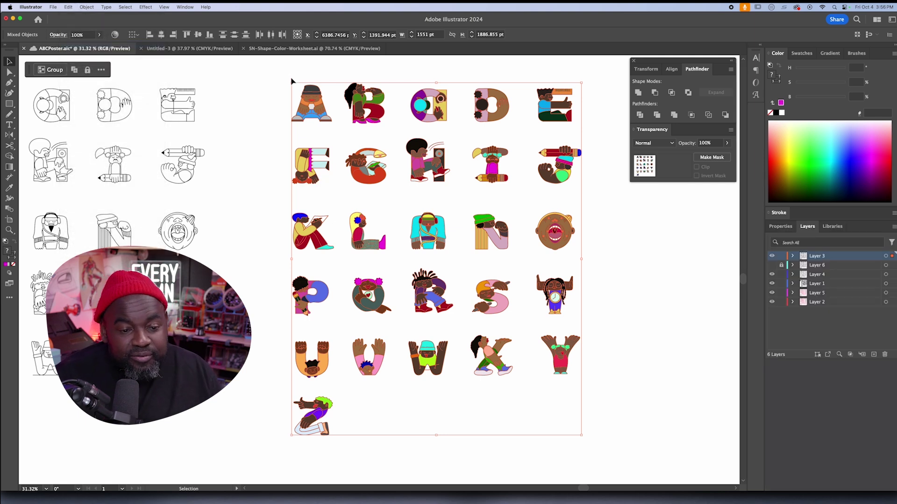
{"action": "left_click", "coordinate": [86, 7]}
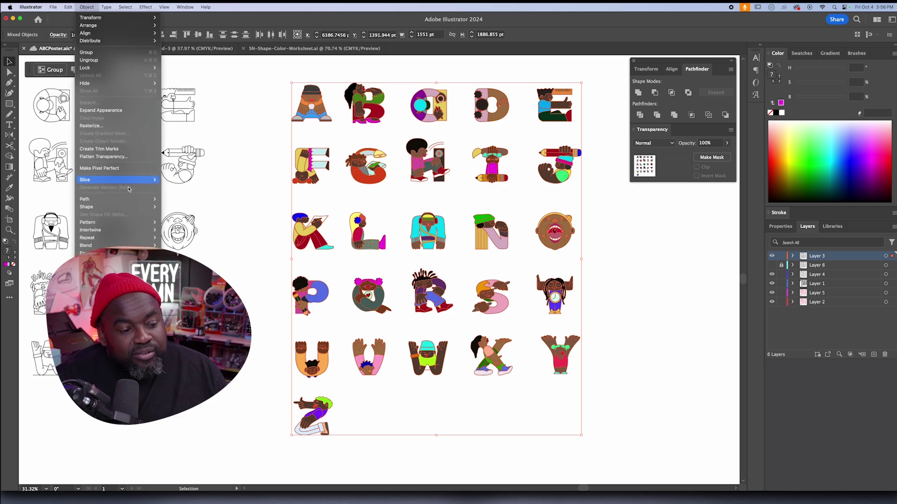
{"action": "left_click", "coordinate": [199, 219]}
{"action": "left_click_drag", "start_coordinate": [351, 150], "coordinate": [627, 95]}
{"action": "left_click_drag", "start_coordinate": [411, 202], "coordinate": [524, 158]}
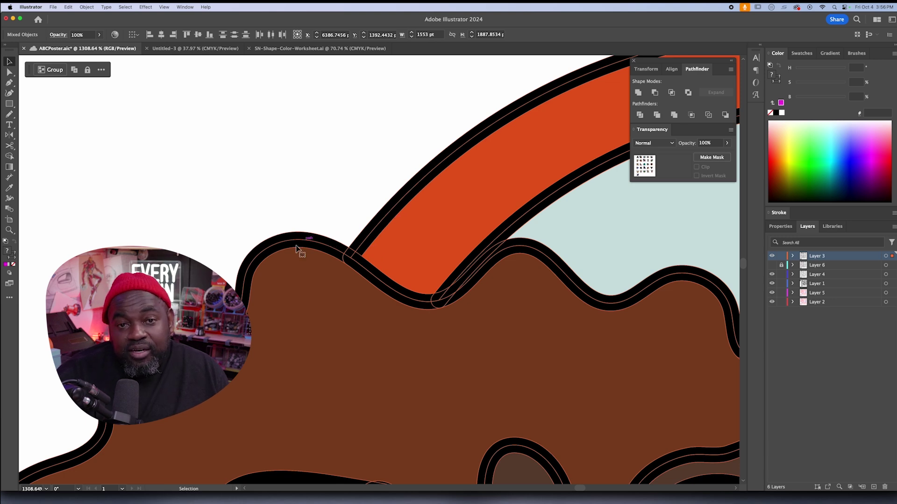
{"action": "key", "text": "super+0"}
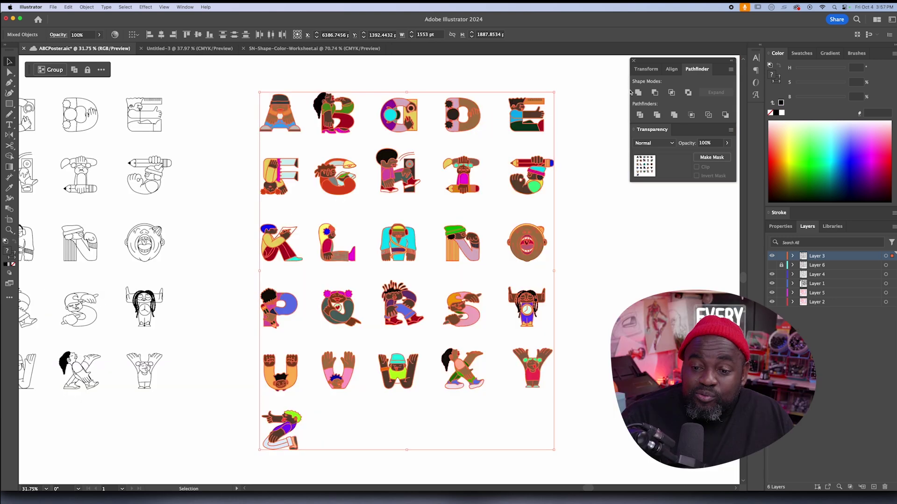
{"action": "left_click", "coordinate": [638, 93]}
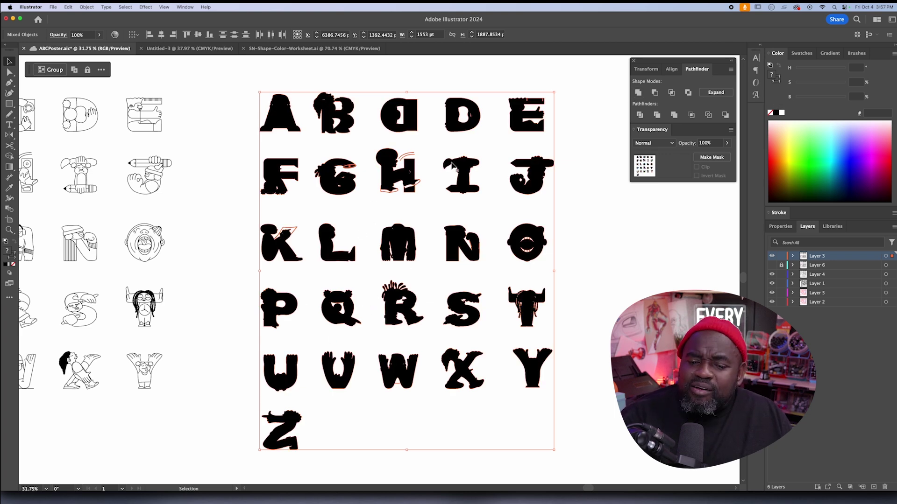
Remove the leftover inner cut-outs from the shoe soles of the letter H silhouette
{"action": "left_click_drag", "start_coordinate": [391, 191], "coordinate": [673, 104]}
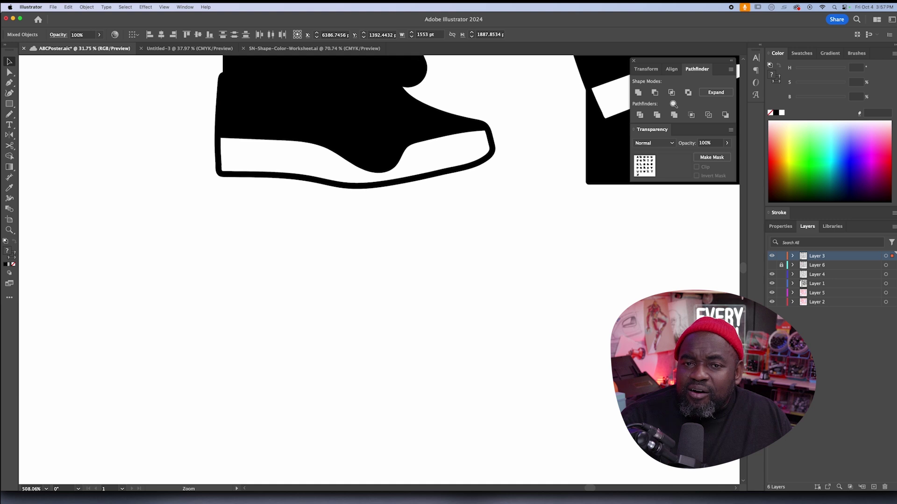
{"action": "key", "text": "a"}
{"action": "left_click", "coordinate": [433, 168]}
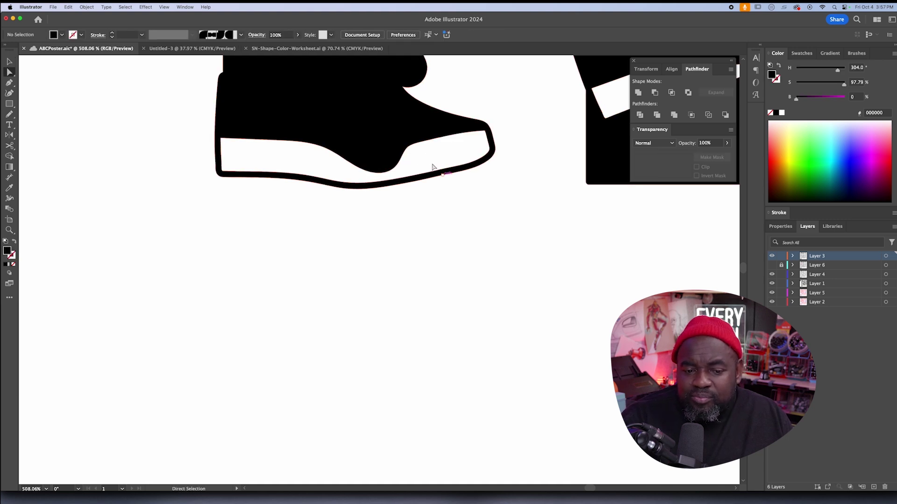
{"action": "left_click", "coordinate": [434, 160]}
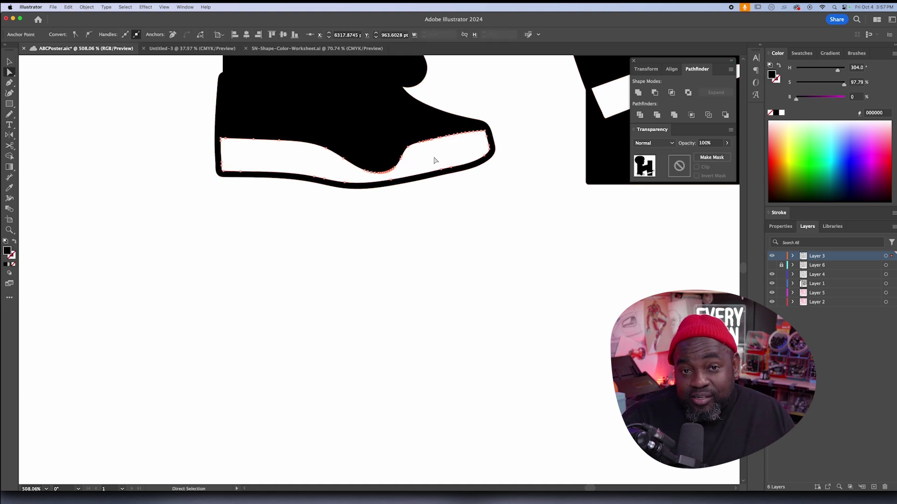
{"action": "key", "text": "Delete"}
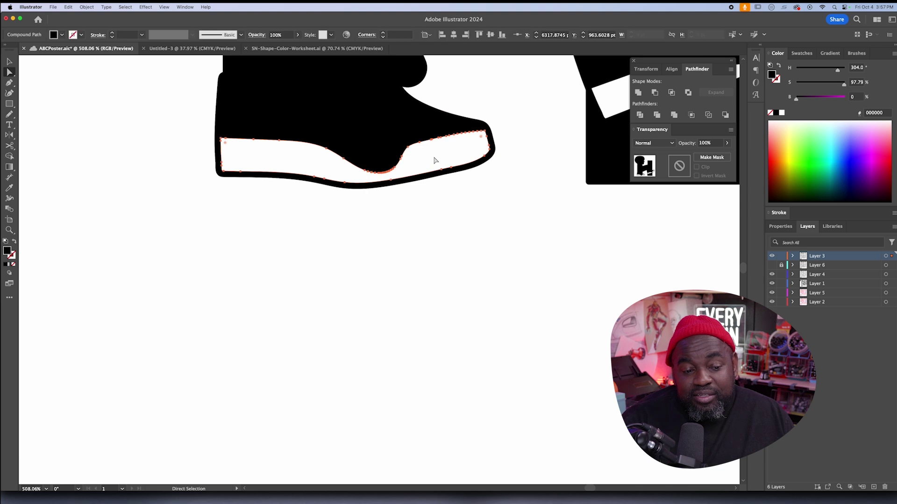
{"action": "left_click_drag", "start_coordinate": [429, 216], "coordinate": [94, 405]}
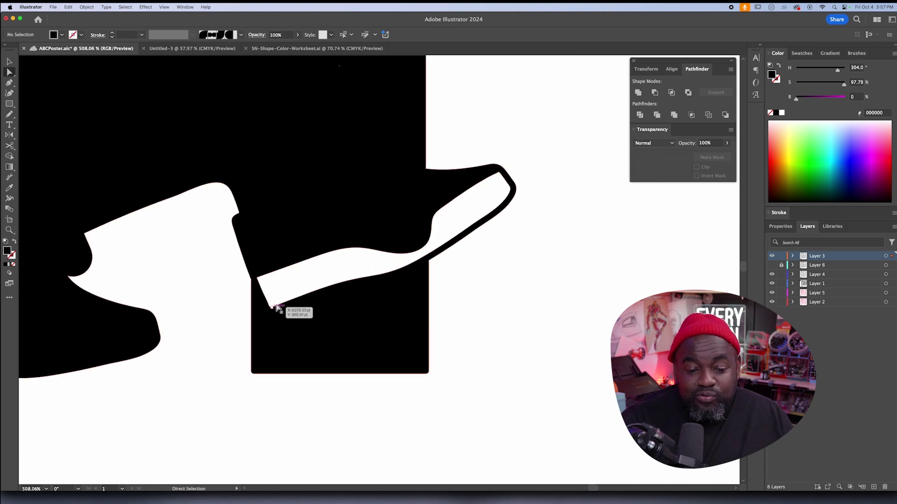
{"action": "left_click", "coordinate": [341, 244]}
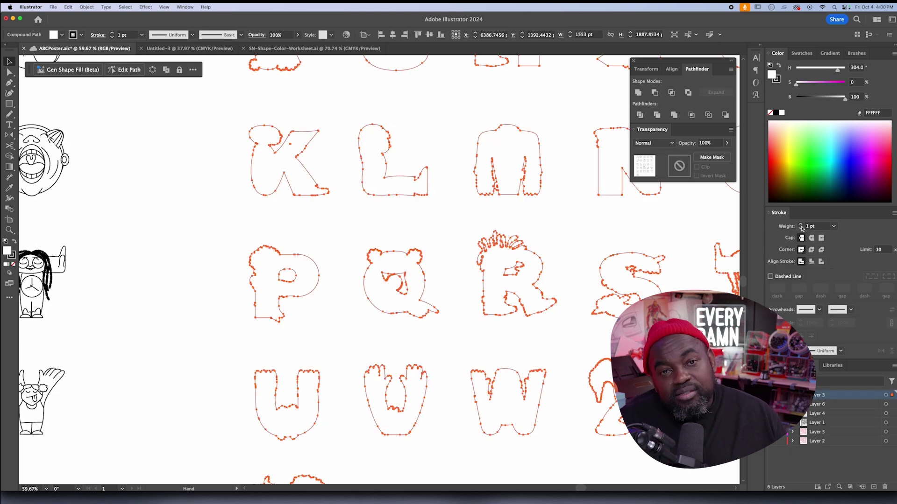
Give the united letter silhouettes a 4 pt outside-aligned stroke with no fill, and show the coloured letters on Layer 6 beneath
{"action": "left_click", "coordinate": [801, 225]}
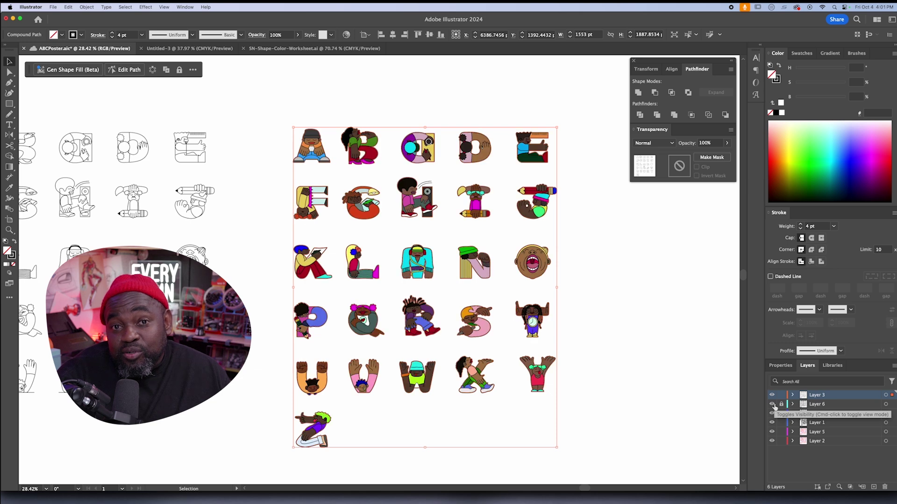
{"action": "left_click_drag", "start_coordinate": [325, 233], "coordinate": [518, 328]}
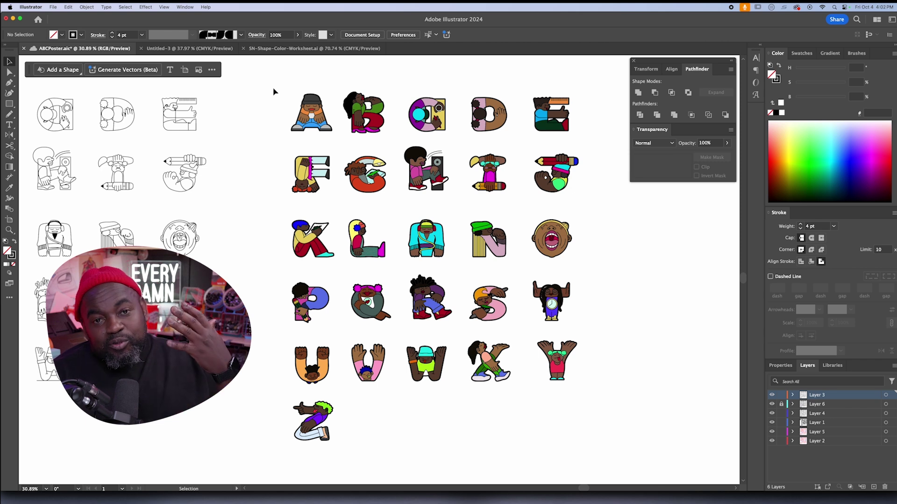
Create a new 16 x 20 inch CMYK document
{"action": "key", "text": "super+n"}
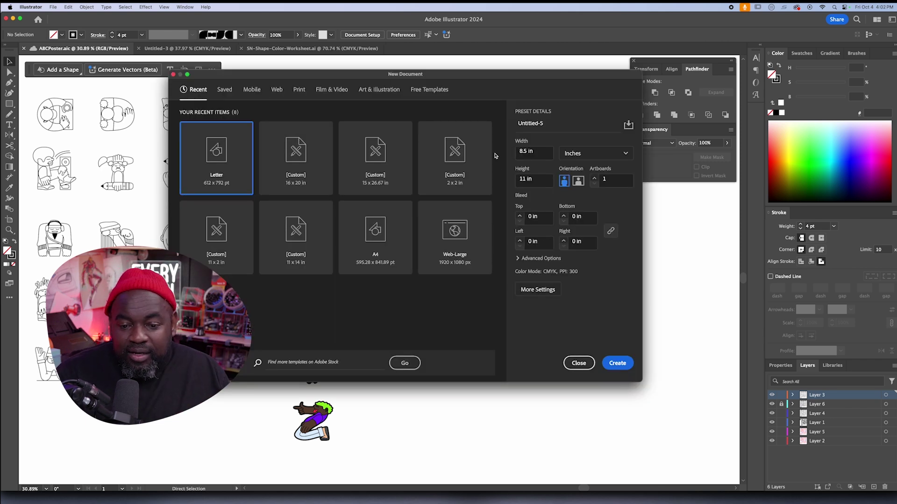
{"action": "left_click_drag", "start_coordinate": [535, 152], "coordinate": [505, 151]}
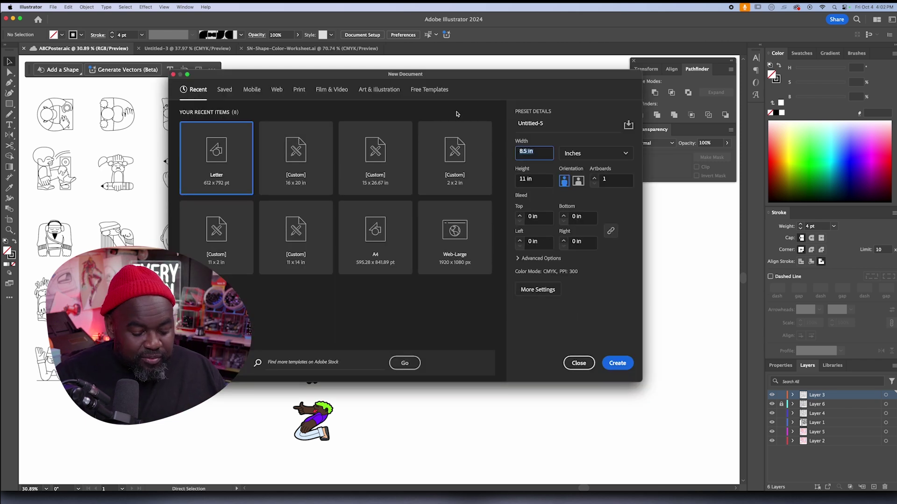
{"action": "type", "text": "16"}
{"action": "key", "text": "Return"}
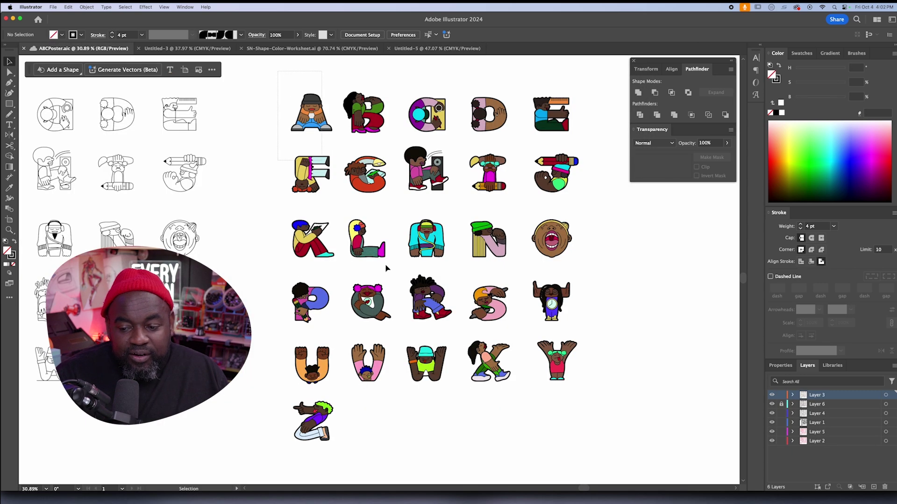
Copy all the coloured letters with their outlines, unlocking Layer 6 to include its artwork, and paste them into the new document
{"action": "key", "text": "super+a"}
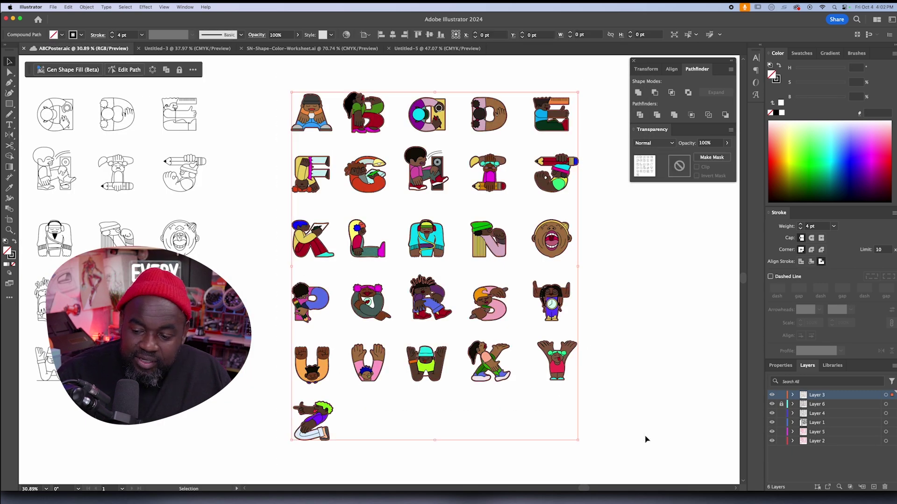
{"action": "key", "text": "super+c"}
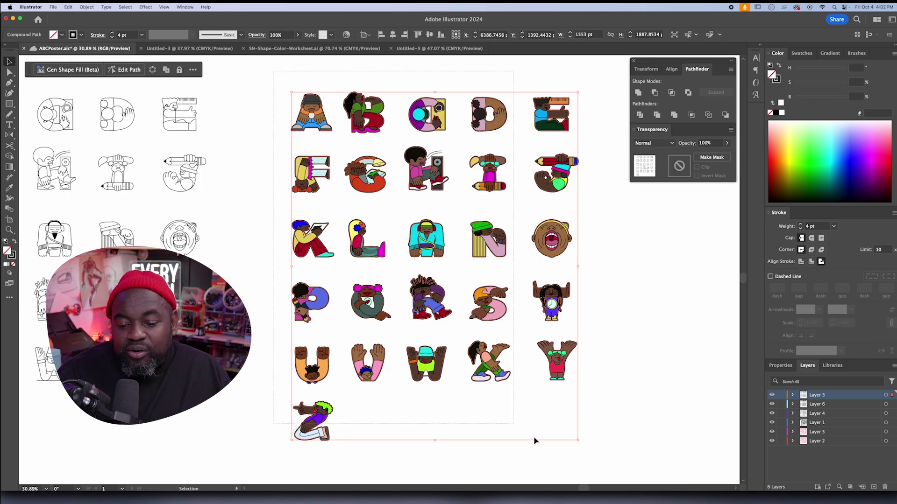
{"action": "key", "text": "super+a"}
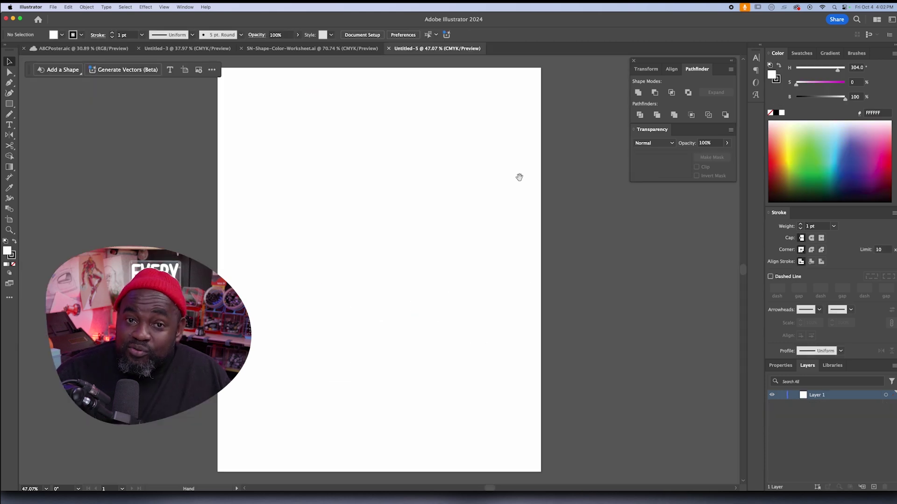
{"action": "scroll", "coordinate": [453, 187], "scroll_direction": "down", "scroll_amount": 3}
{"action": "key", "text": "super+v"}
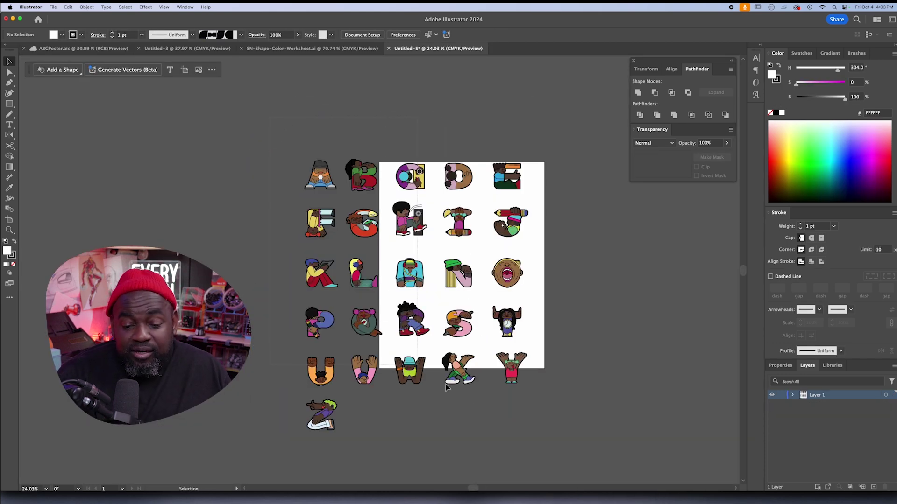
Try scaling all the pasted letters down onto the artboard and inspect their strokes up close
{"action": "key", "text": "super+a"}
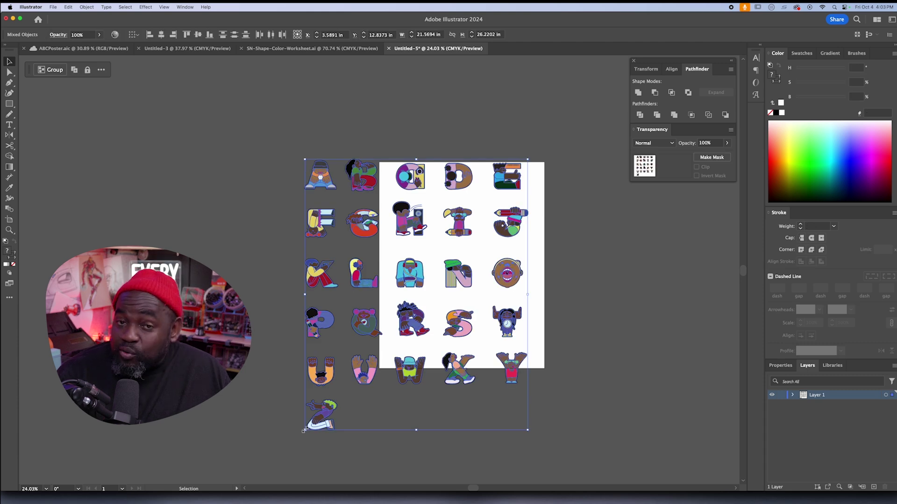
{"action": "left_click_drag", "start_coordinate": [303, 430], "coordinate": [395, 342]}
{"action": "key", "text": "super+space"}
{"action": "left_click_drag", "start_coordinate": [388, 306], "coordinate": [583, 195]}
{"action": "left_click", "coordinate": [531, 268]}
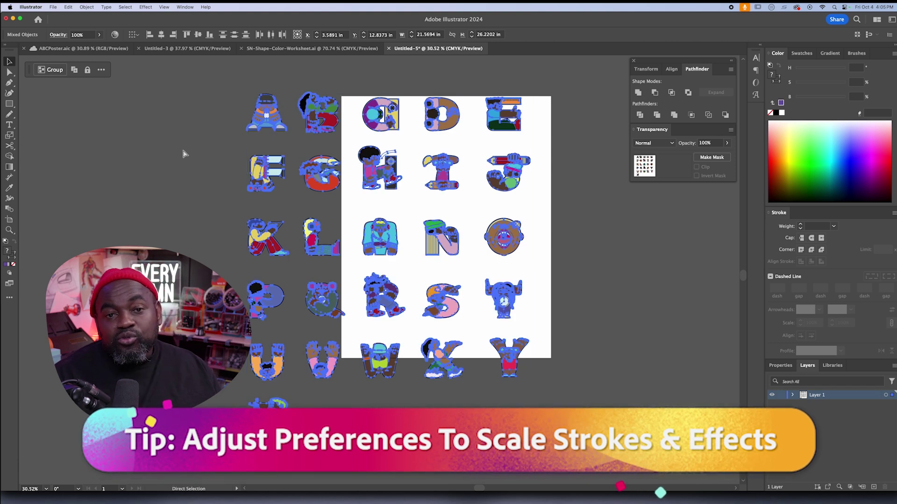
Turn on Scale Strokes & Effects in the general preferences
{"action": "key", "text": "super+k"}
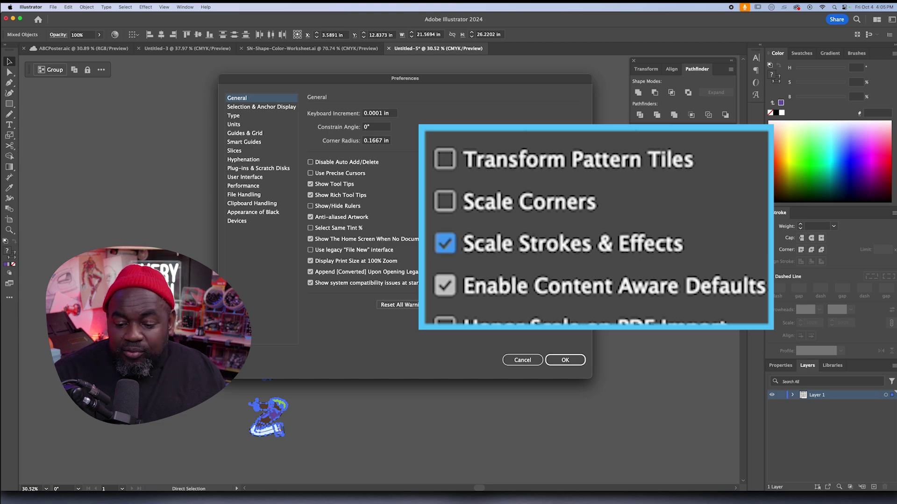
{"action": "left_click", "coordinate": [563, 359]}
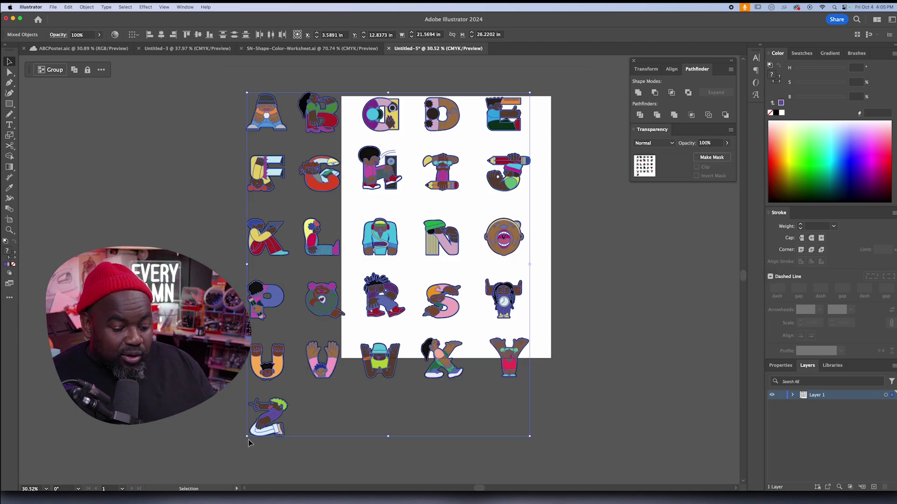
Scale the letters proportionally to about 13.93 x 16.93 in, group them and place them within the artboard's margins
{"action": "left_click_drag", "start_coordinate": [249, 439], "coordinate": [357, 304]}
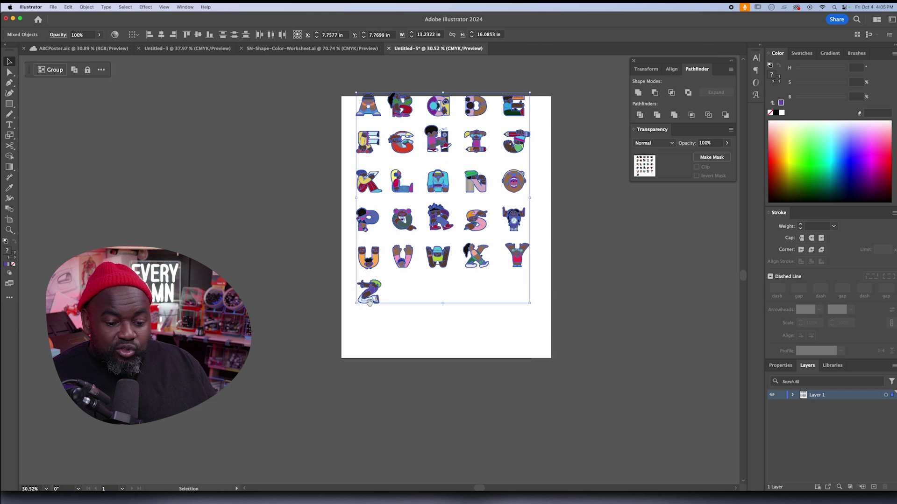
{"action": "left_click_drag", "start_coordinate": [372, 233], "coordinate": [521, 240]}
{"action": "left_click_drag", "start_coordinate": [387, 256], "coordinate": [375, 340]}
{"action": "left_click_drag", "start_coordinate": [506, 272], "coordinate": [454, 303]}
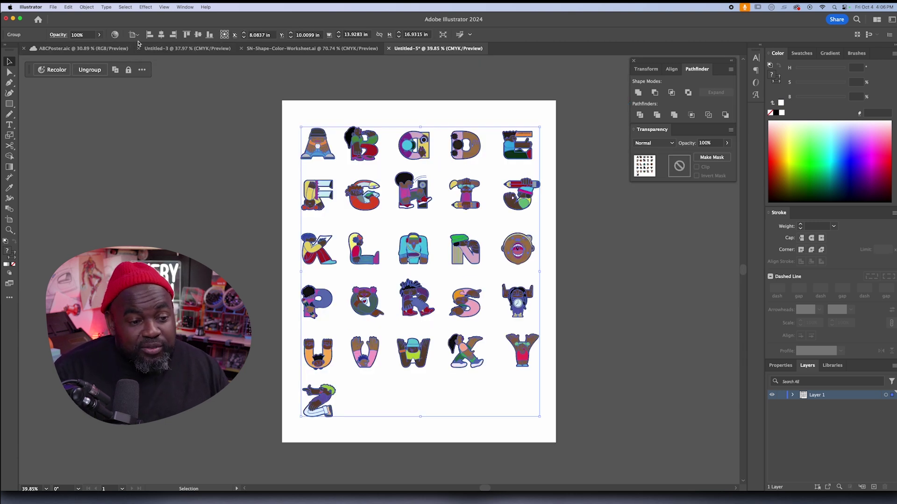
Align the letter group to the artboard, centring it horizontally and vertically
{"action": "left_click", "coordinate": [137, 36]}
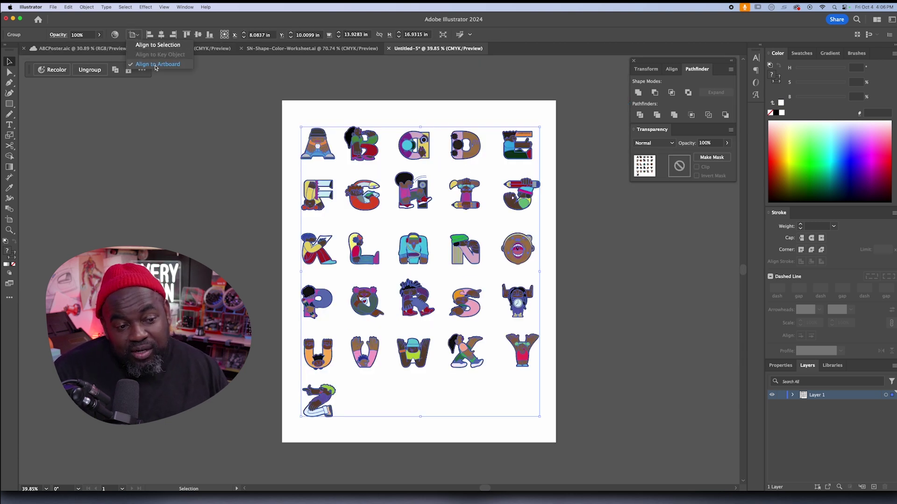
{"action": "left_click", "coordinate": [397, 111]}
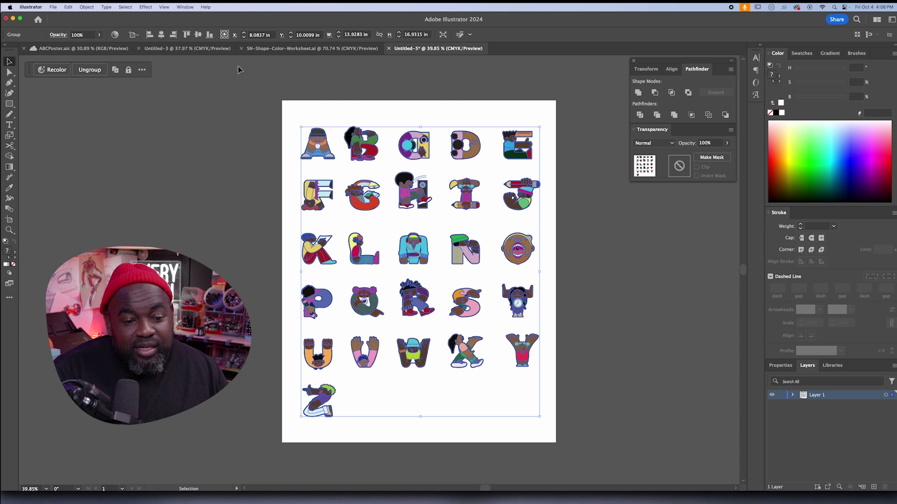
{"action": "left_click", "coordinate": [161, 35]}
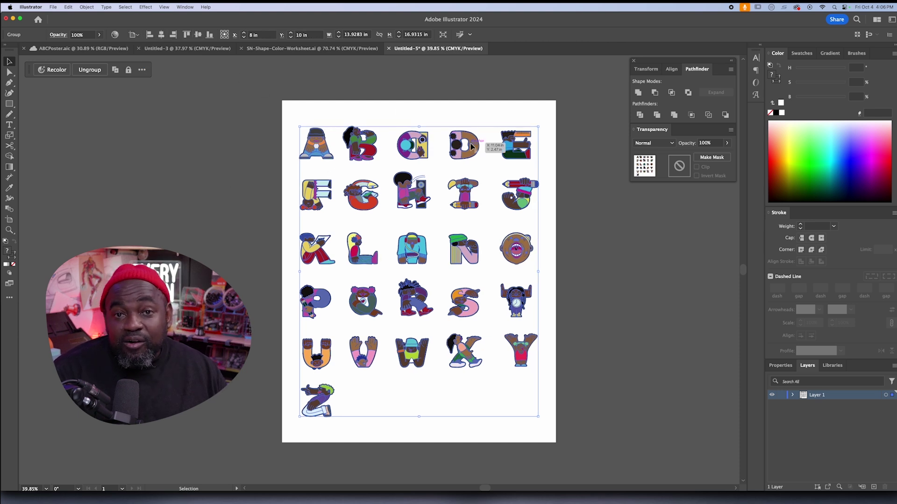
{"action": "left_click", "coordinate": [558, 145]}
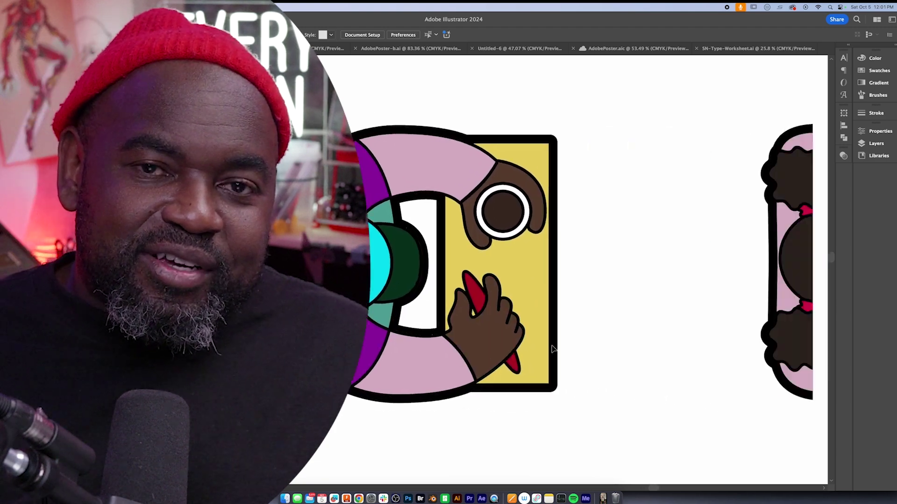